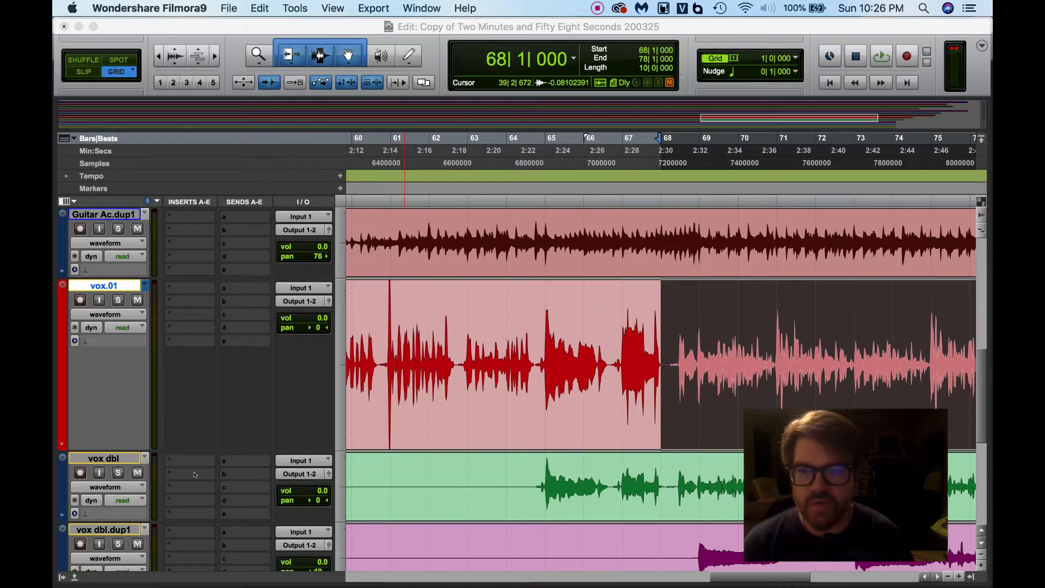
- Insert the Channel Strip (mono) plug-in from the Dynamics category on the vox.01 track
scroll(187, 489, "down", 10)
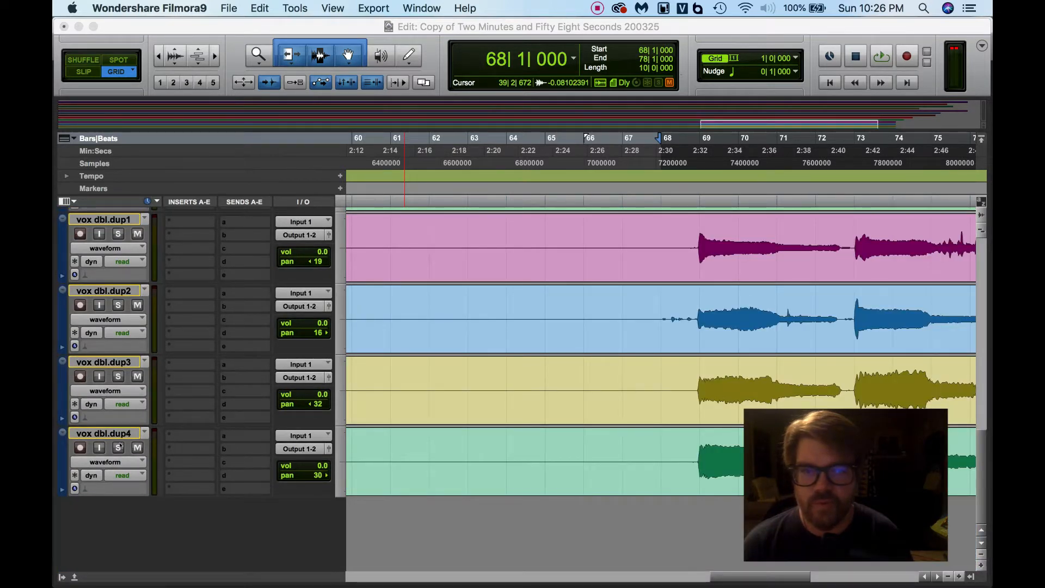
scroll(234, 364, "up", 12)
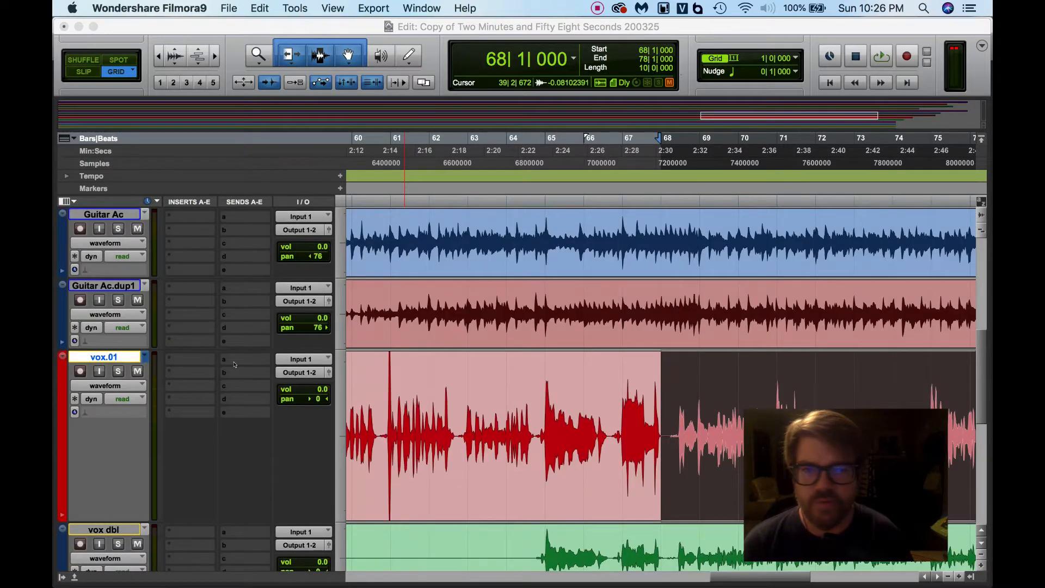
scroll(234, 364, "down", 2)
scroll(234, 364, "down", 1)
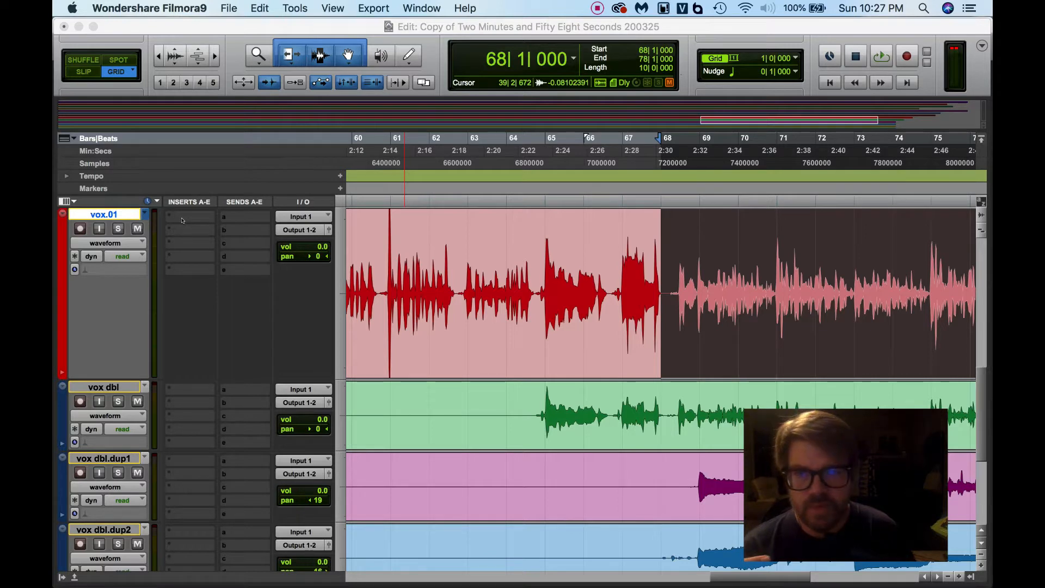
left_click(184, 219)
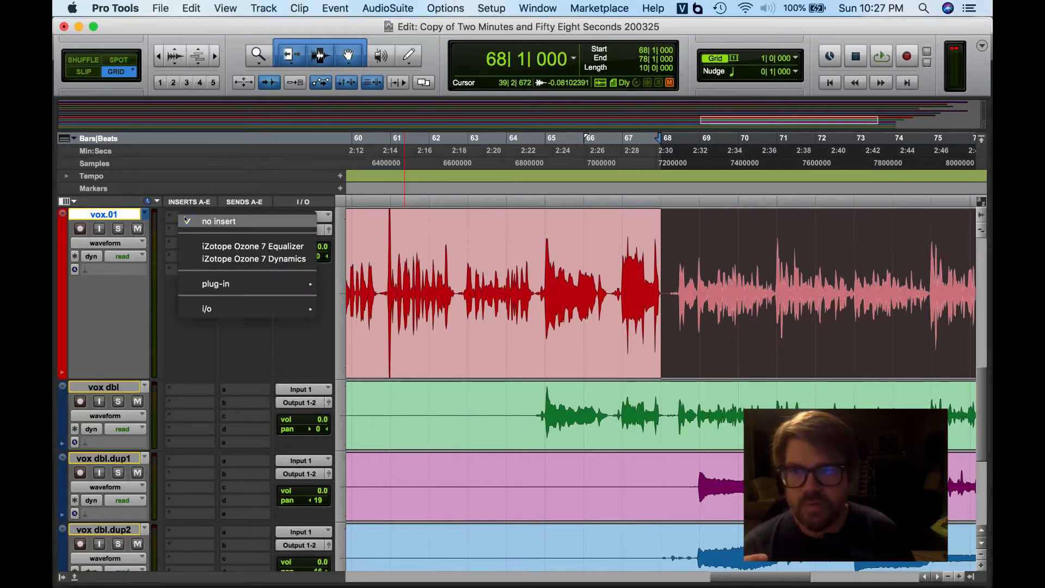
mouse_move(218, 282)
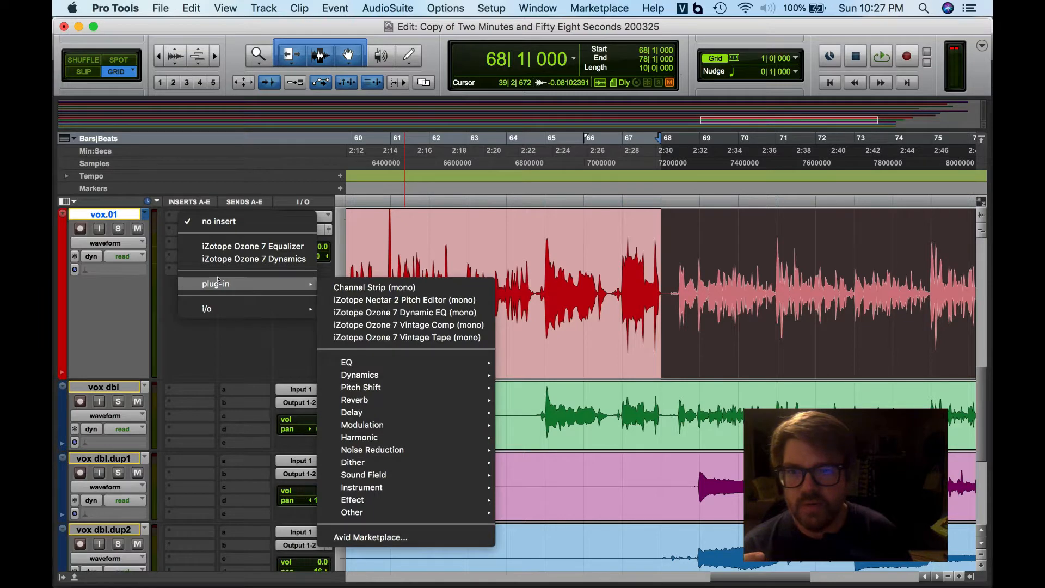
mouse_move(396, 375)
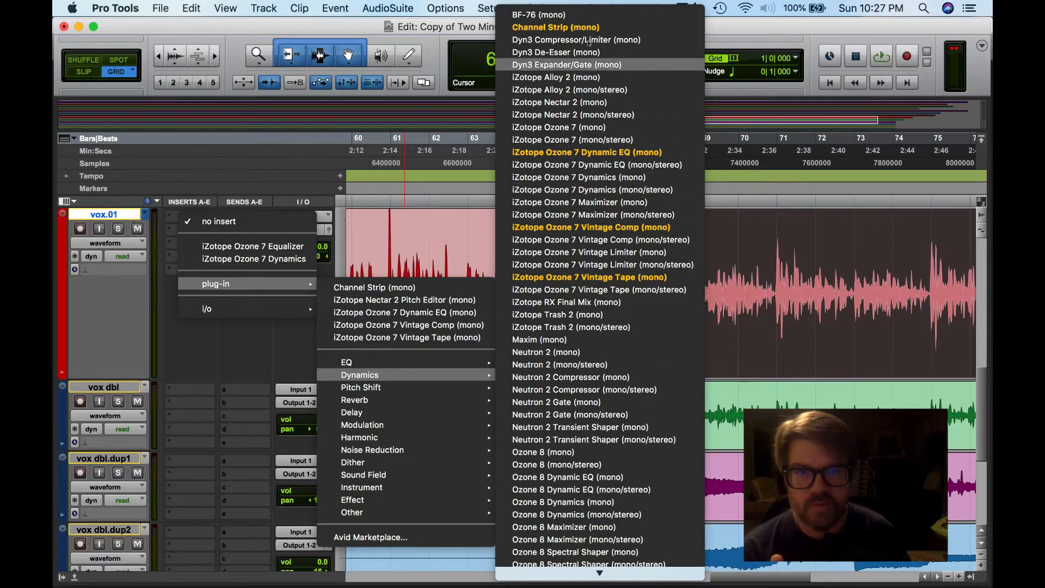
left_click(580, 25)
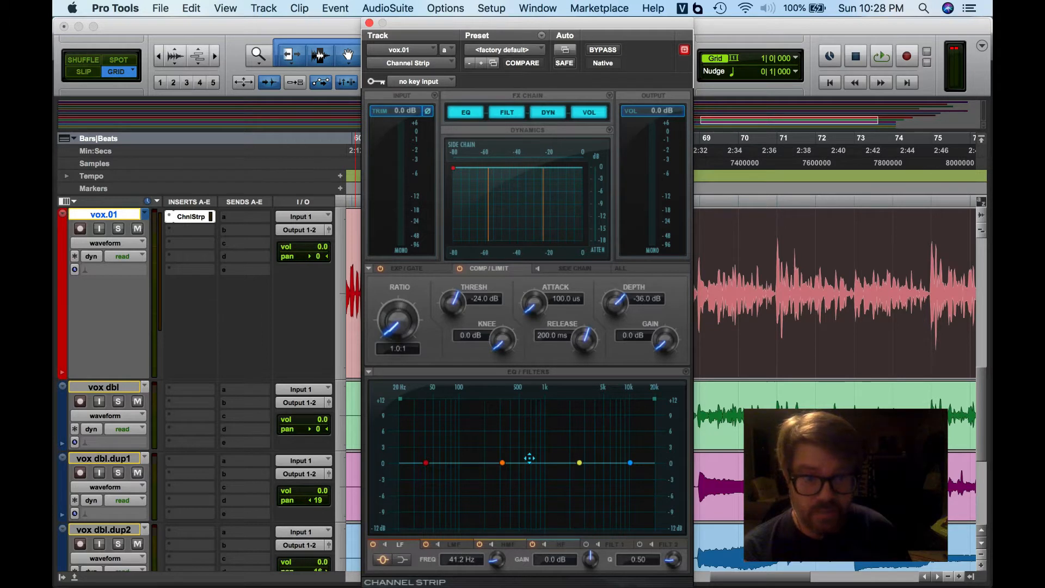
- Browse the expander/gate, compressor/limiter, side-chain and all-parameters views of the Channel Strip's dynamics section
left_click(411, 269)
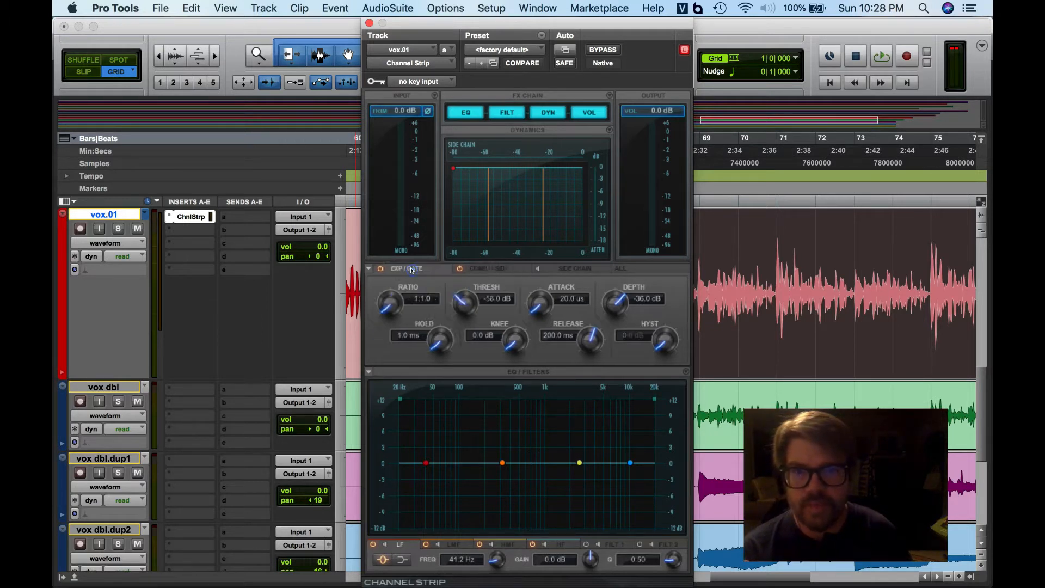
left_click(511, 269)
left_click(574, 269)
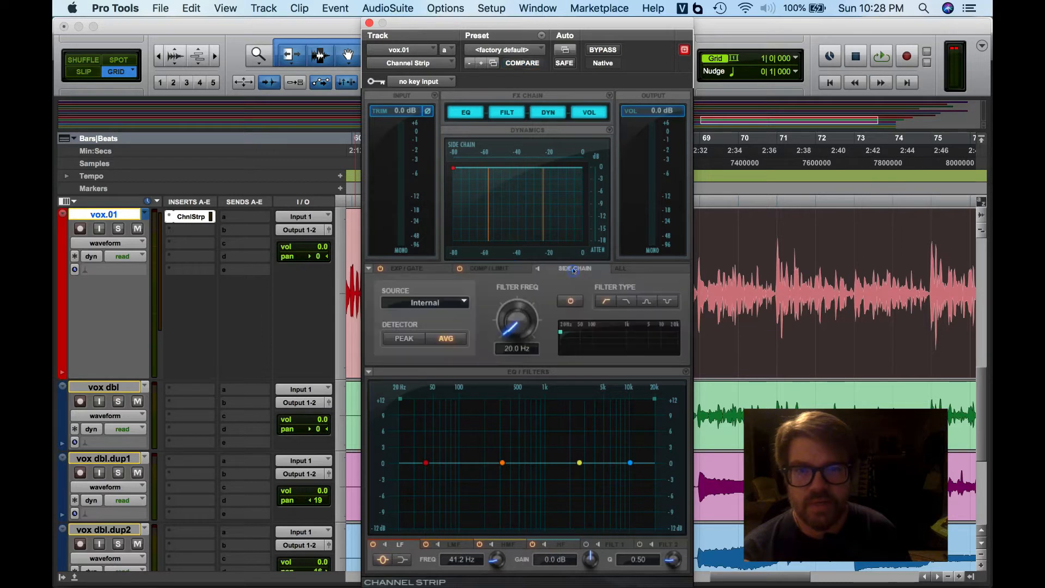
left_click(645, 270)
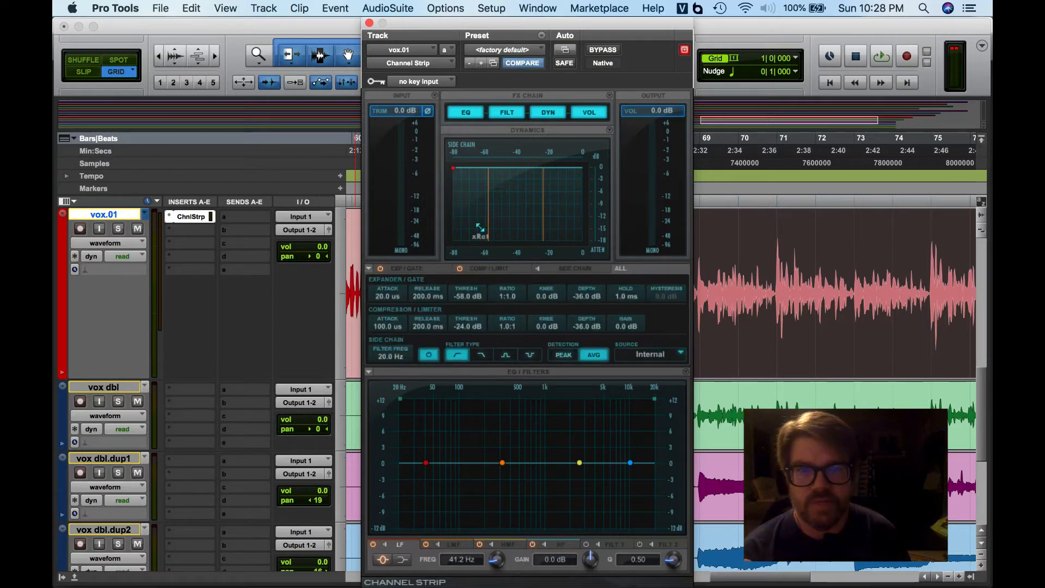
left_click(406, 268)
left_click(489, 268)
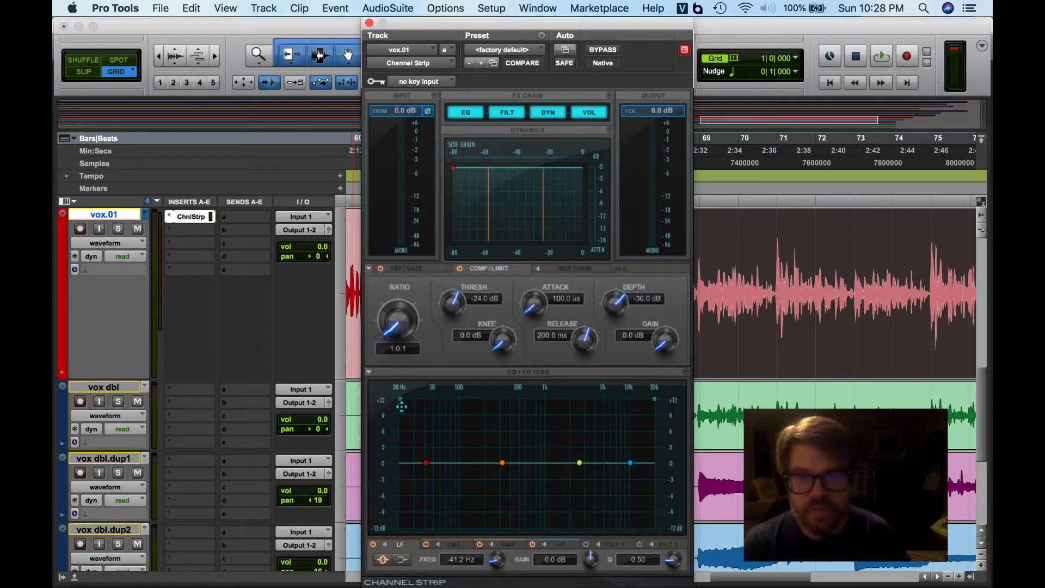
- Enable the high-pass filter and sweep it up to about 590 Hz while playing back the track
left_click_drag(398, 399, 497, 416)
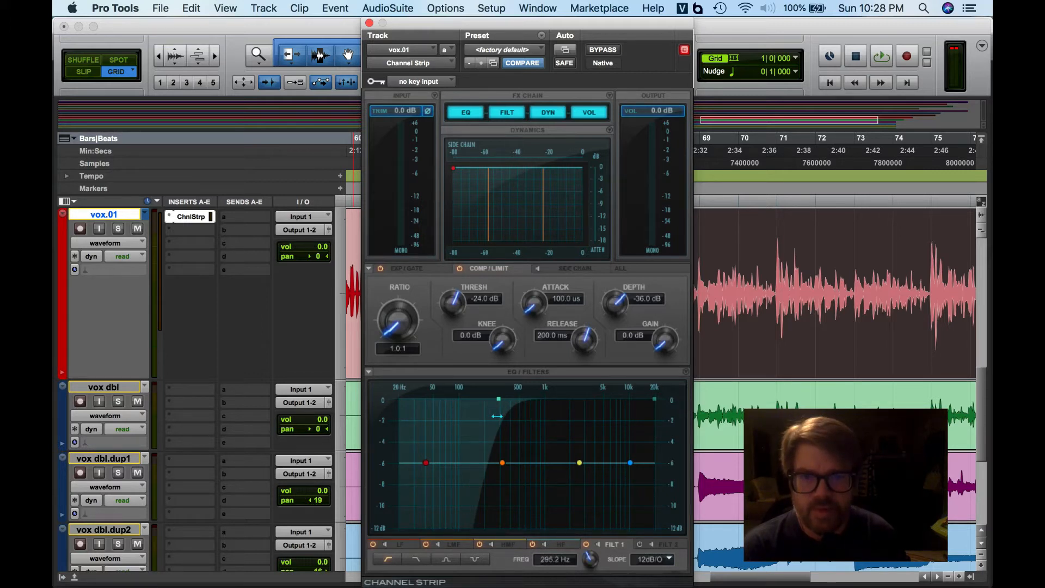
left_click_drag(496, 416, 497, 416)
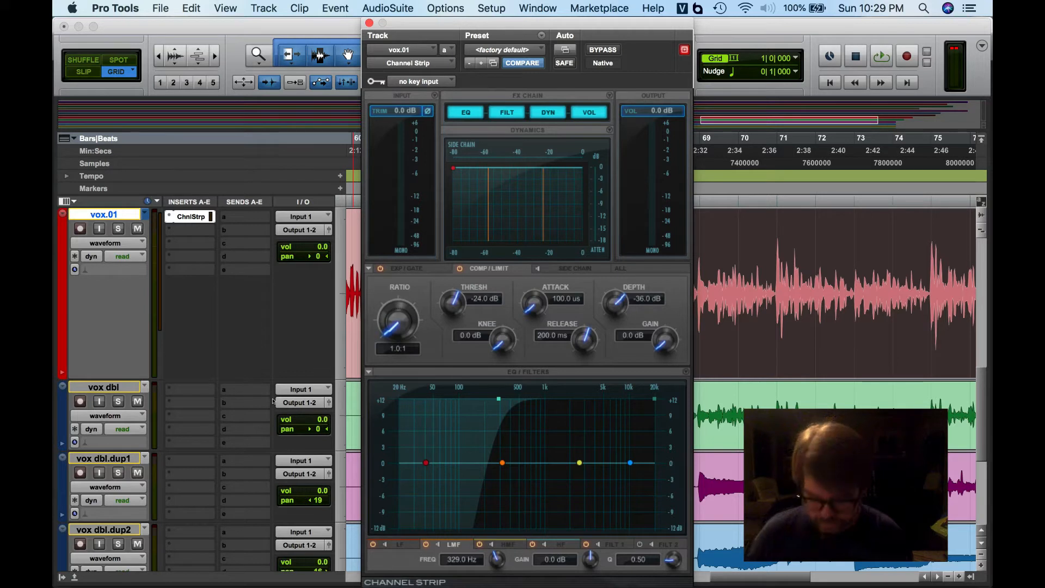
key("space")
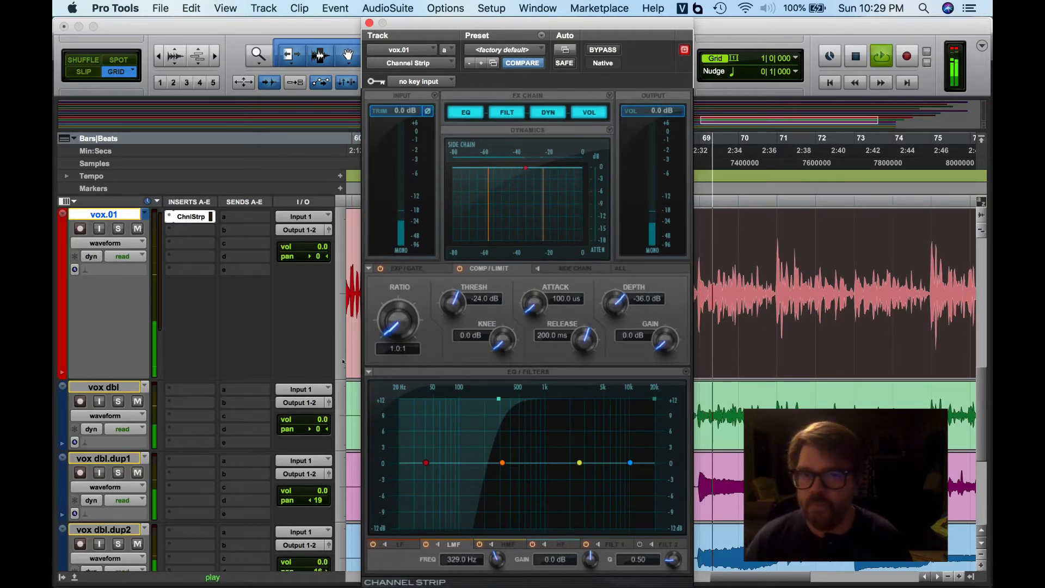
left_click_drag(498, 399, 524, 397)
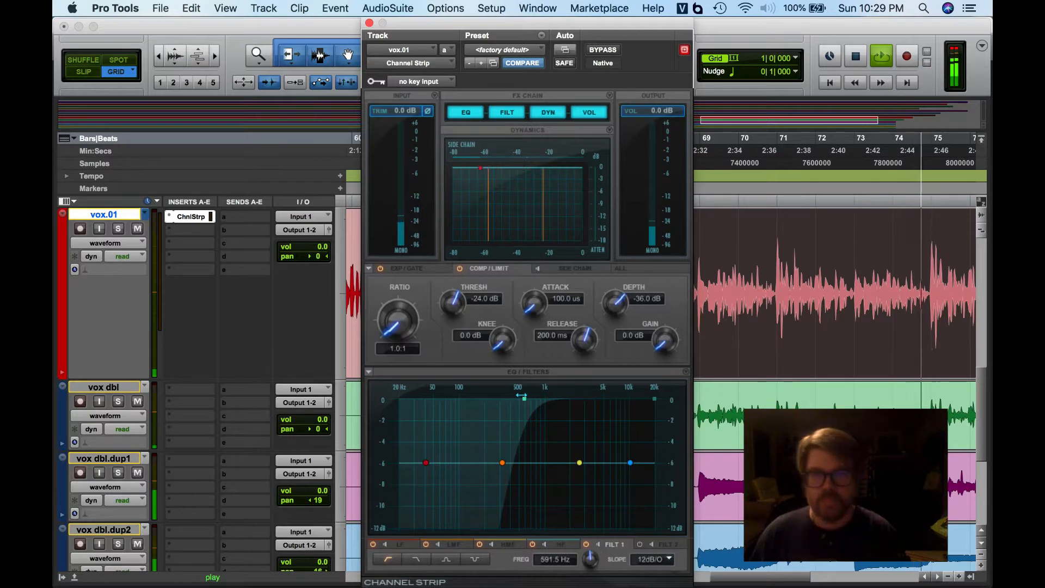
key("space")
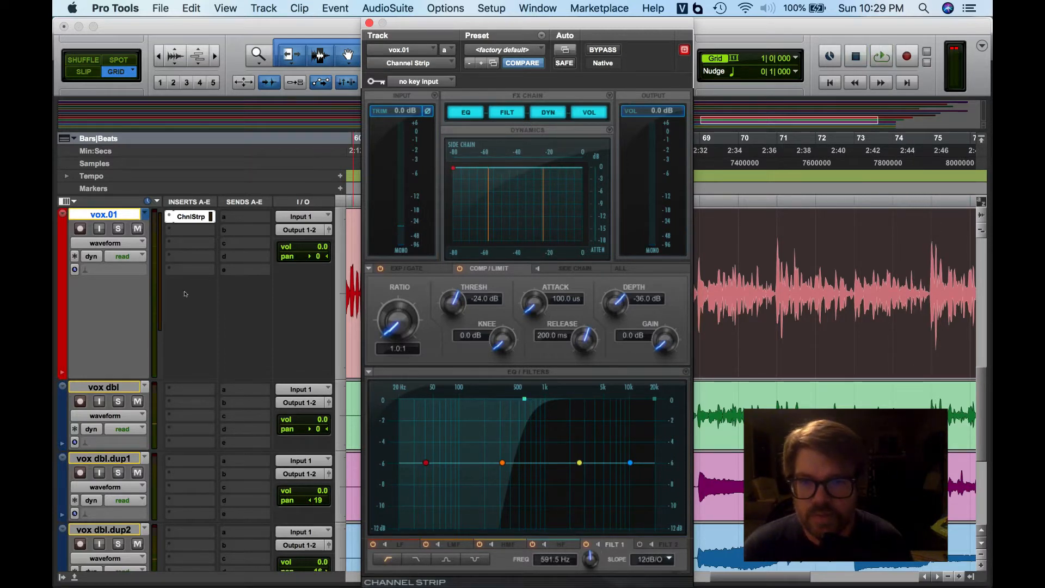
- Solo the vox.01 track, play it back, and set the high-pass filter to about 150 Hz, dismissing the CPU error
left_click(118, 229)
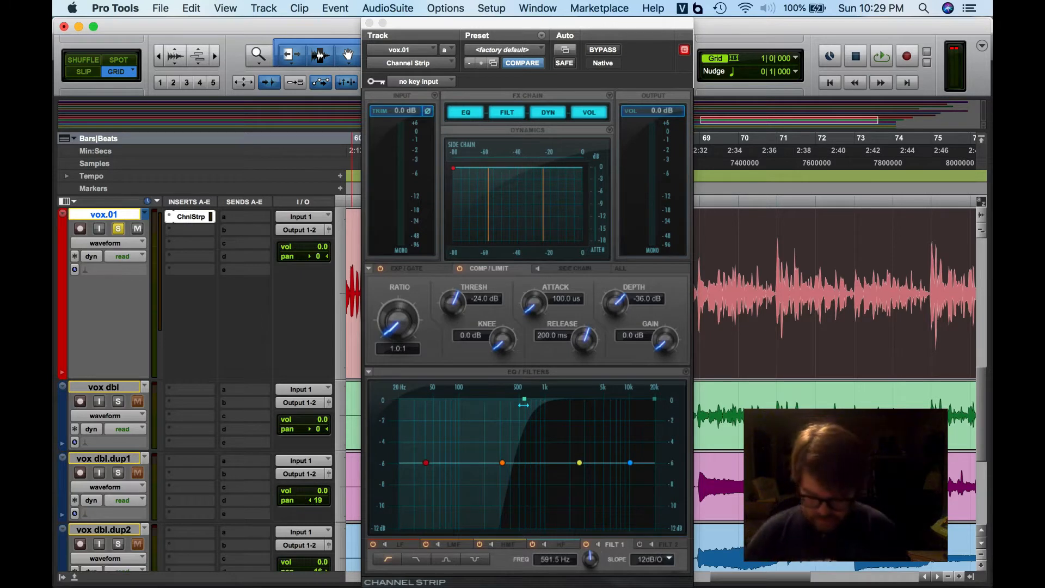
key("space")
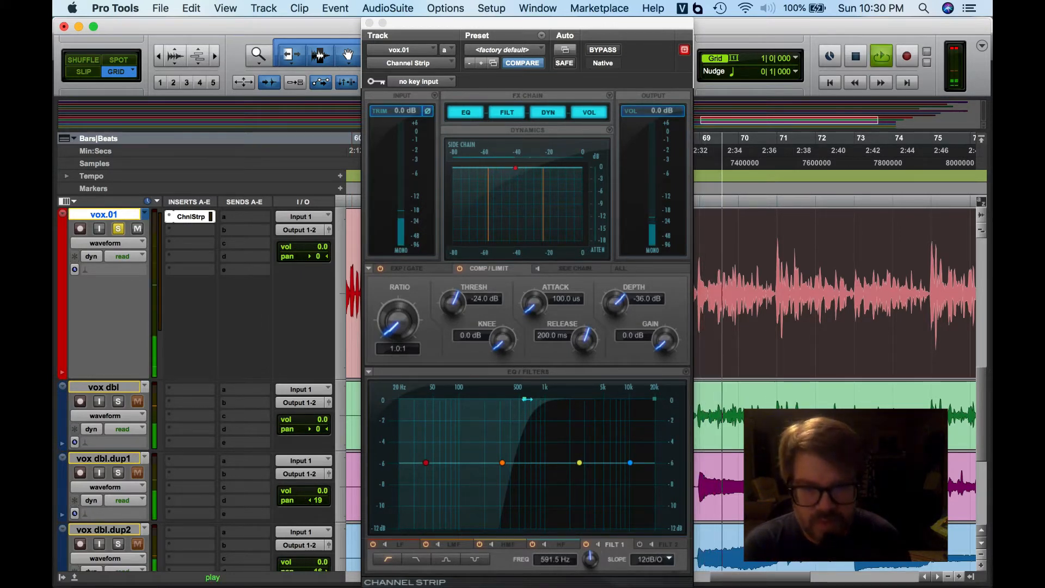
left_click_drag(527, 399, 399, 401)
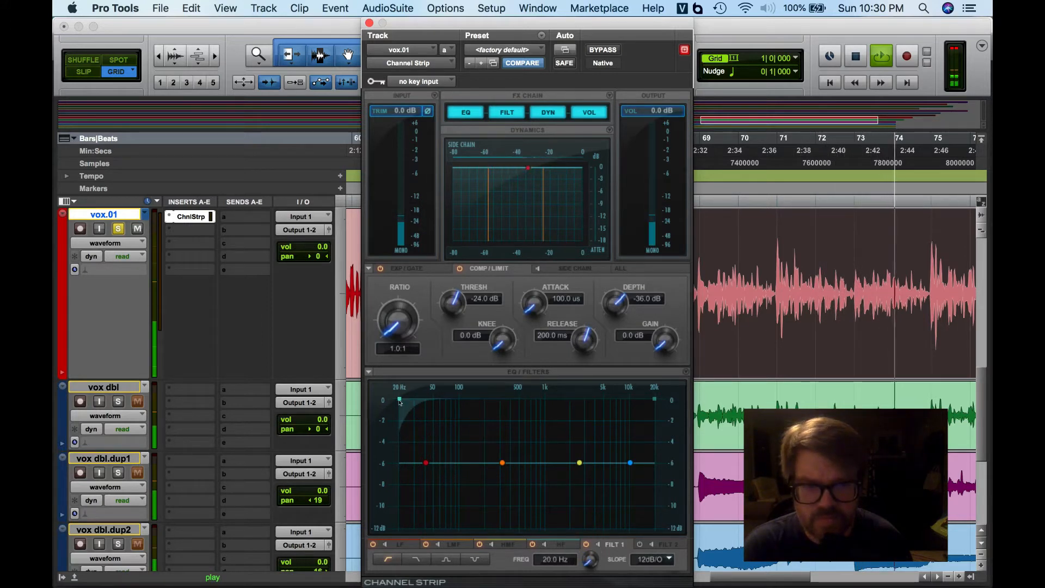
left_click_drag(399, 402, 476, 401)
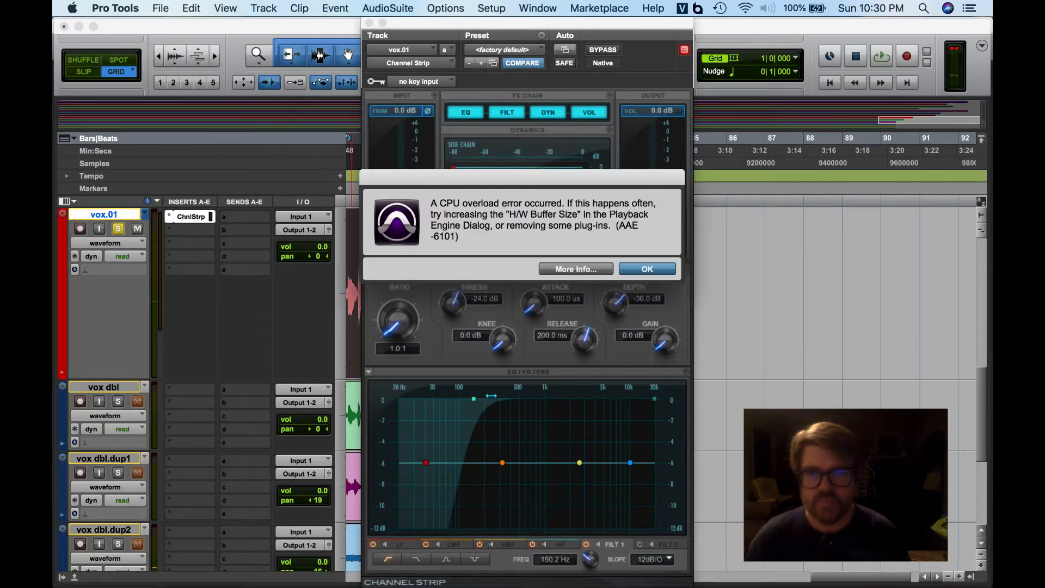
left_click(648, 268)
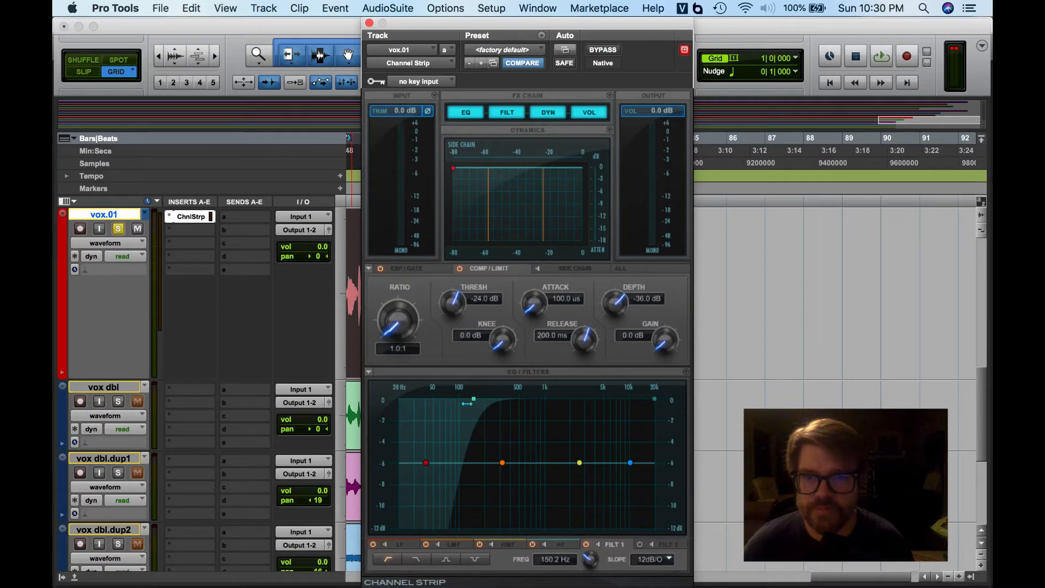
- Set the Playback Engine's H/W Buffer Size to 1024 Samples
left_click(539, 8)
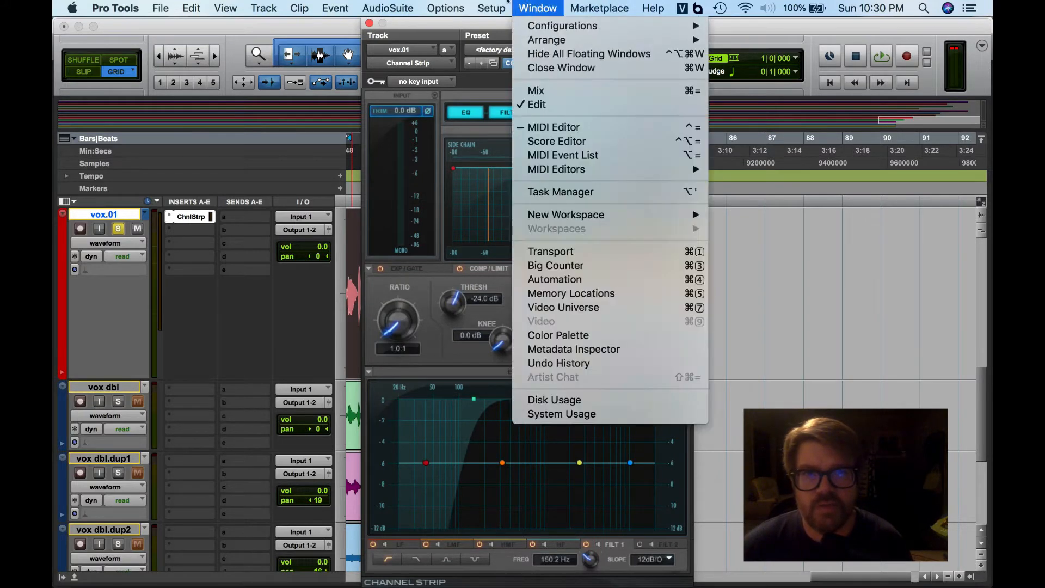
mouse_move(492, 7)
left_click(516, 39)
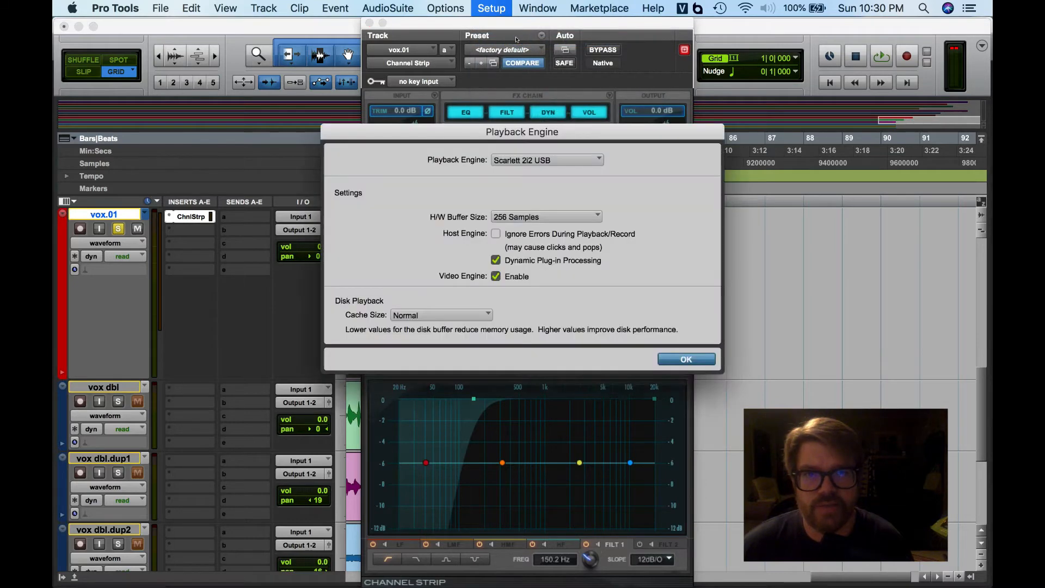
left_click(592, 219)
left_click(539, 242)
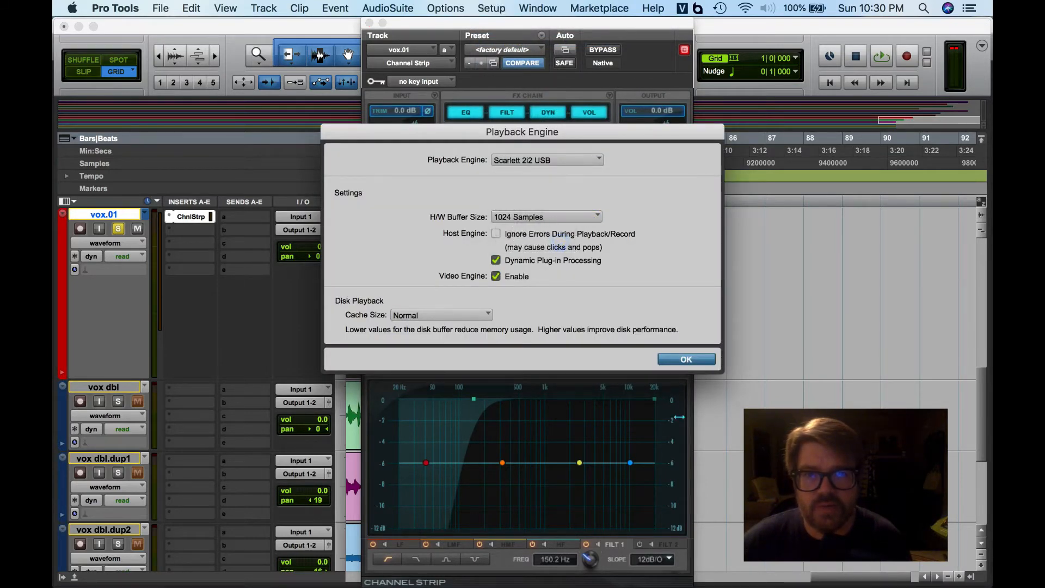
left_click(687, 360)
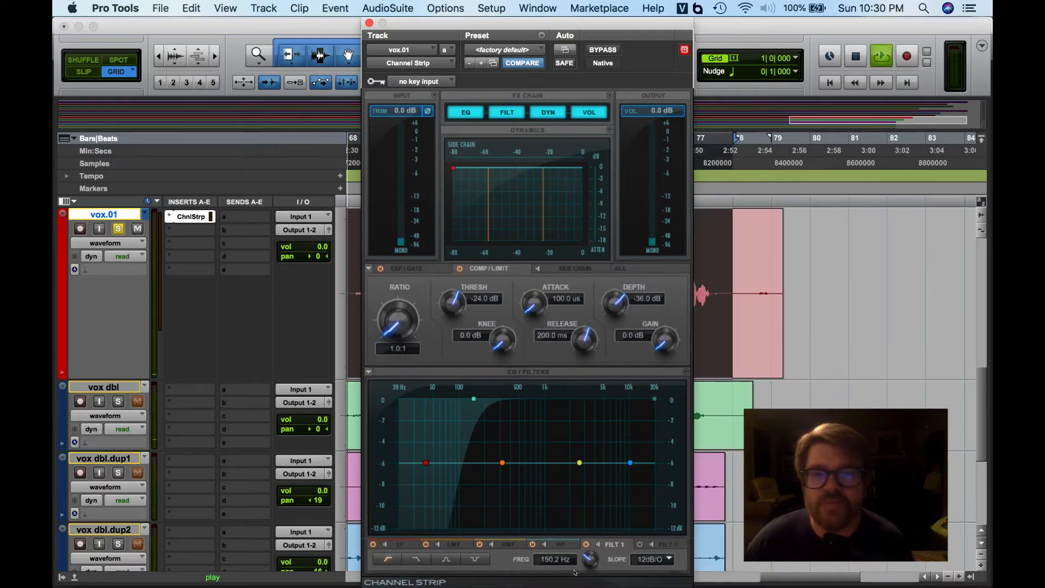
- Play back the track while toggling the filter bands on and off to compare the sound
key("space")
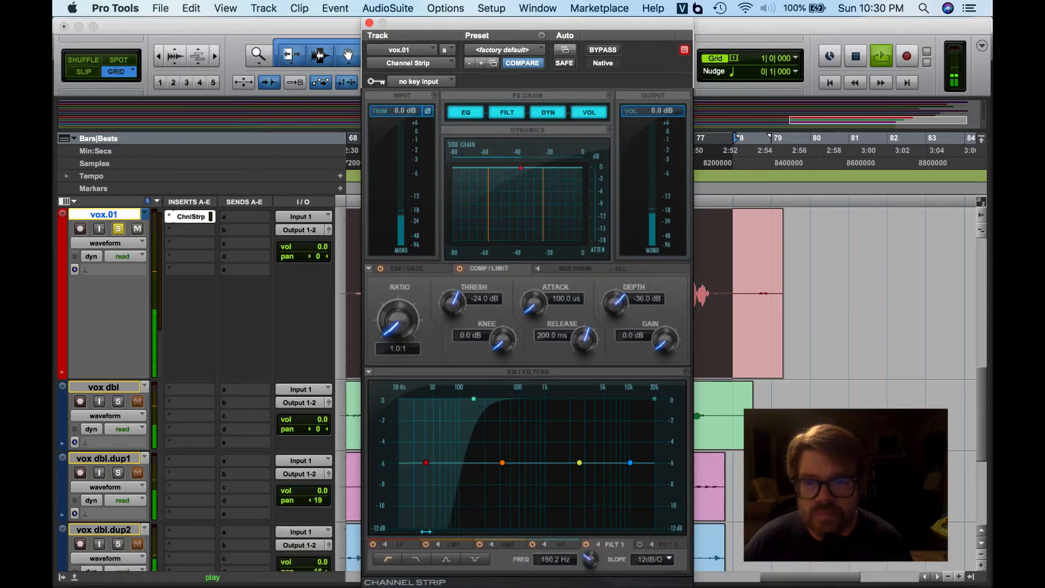
left_click(372, 544)
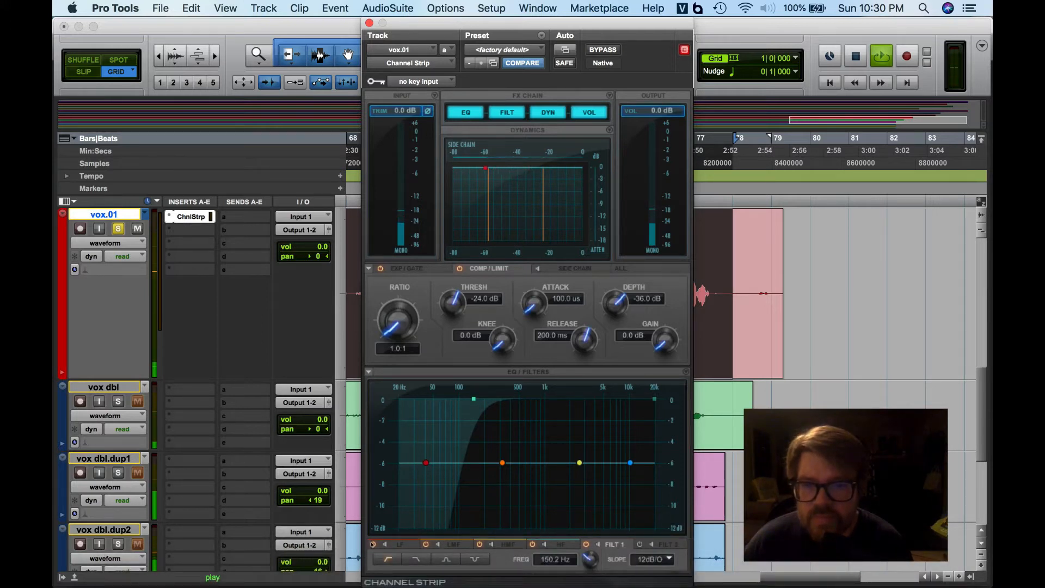
left_click(371, 543)
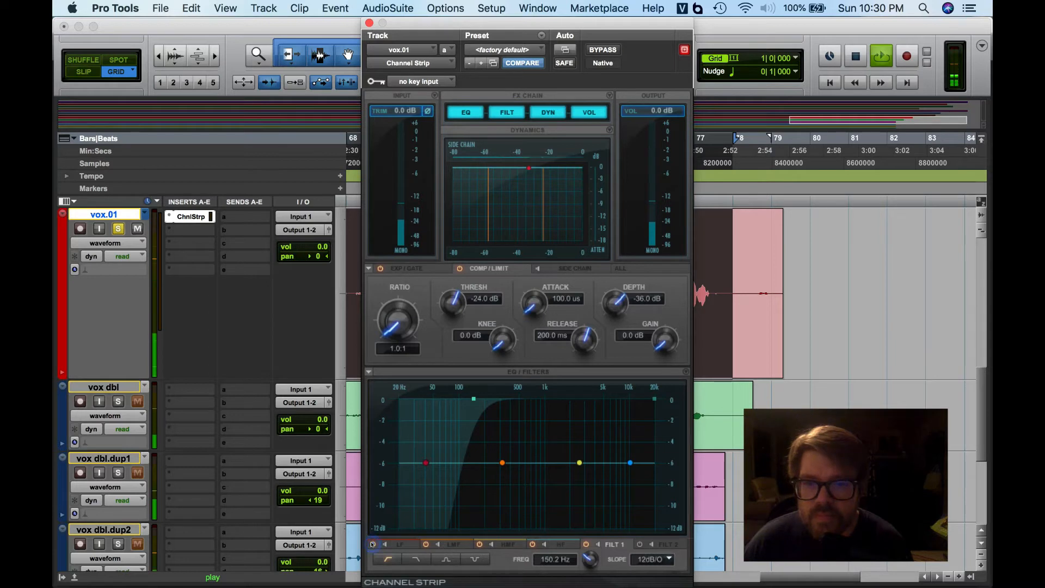
left_click(587, 545)
left_click(586, 544)
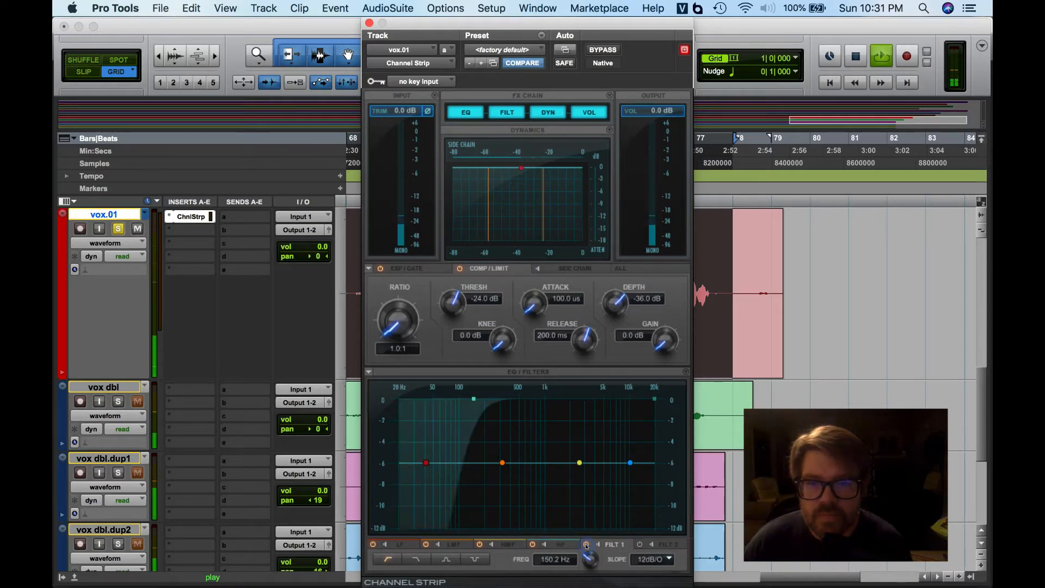
left_click(586, 544)
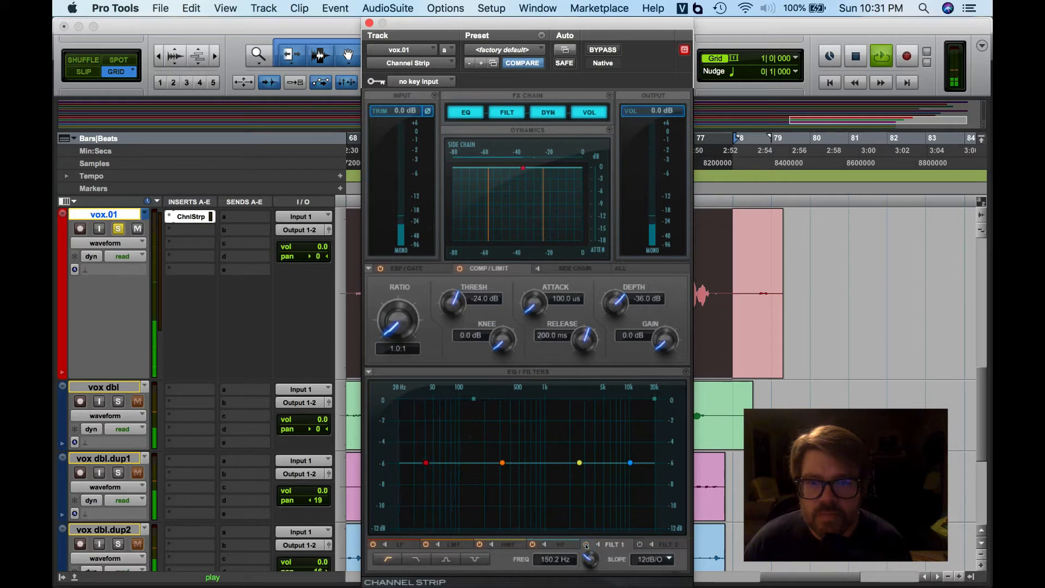
left_click(586, 545)
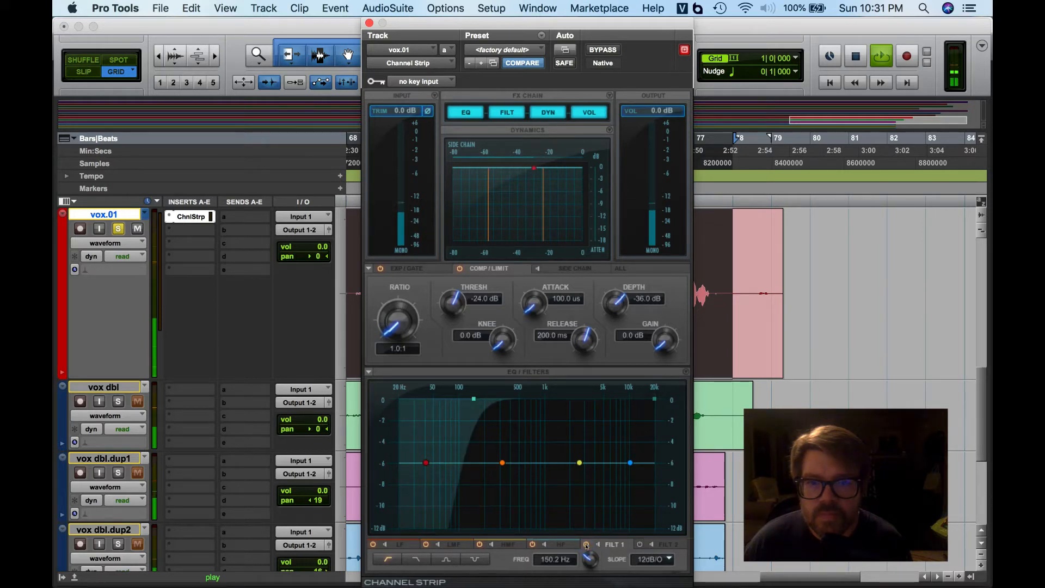
left_click(586, 544)
left_click(586, 544)
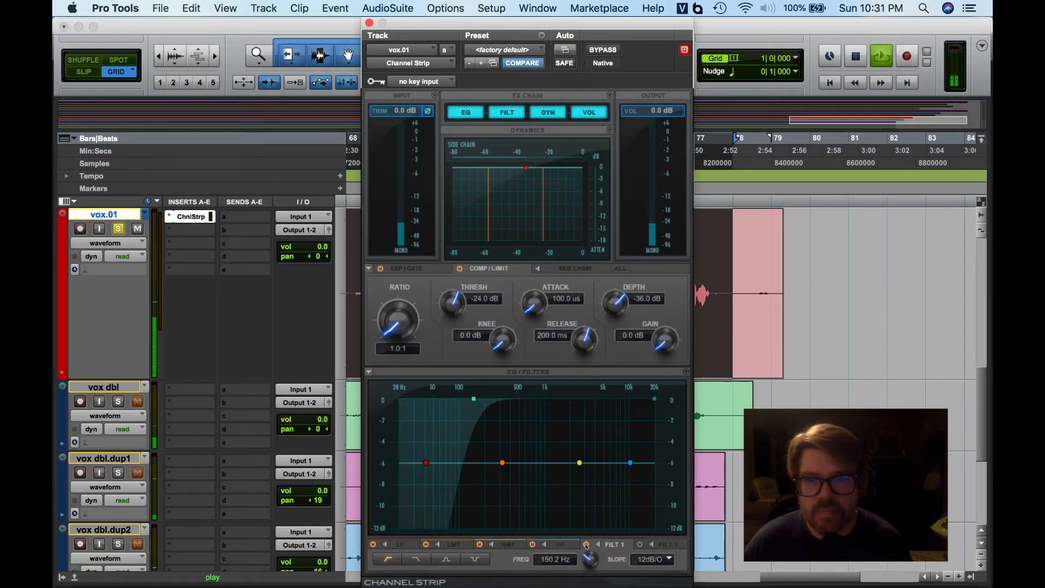
key("space")
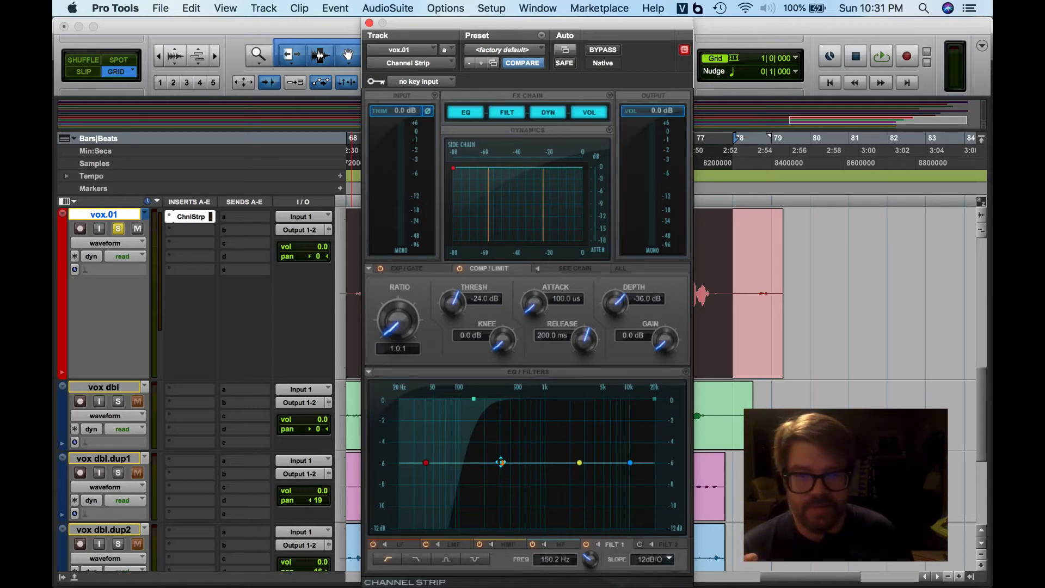
- Boost the low-mid EQ band to about 9.9 dB at 329 Hz and narrow its Q to about 11.36
left_click_drag(501, 462, 502, 409)
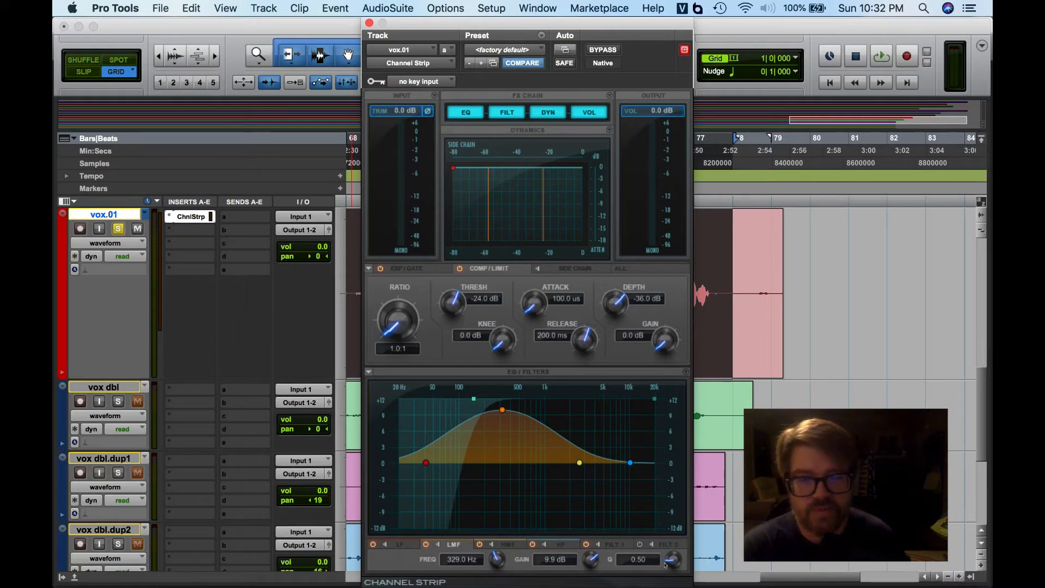
left_click_drag(668, 561, 667, 500)
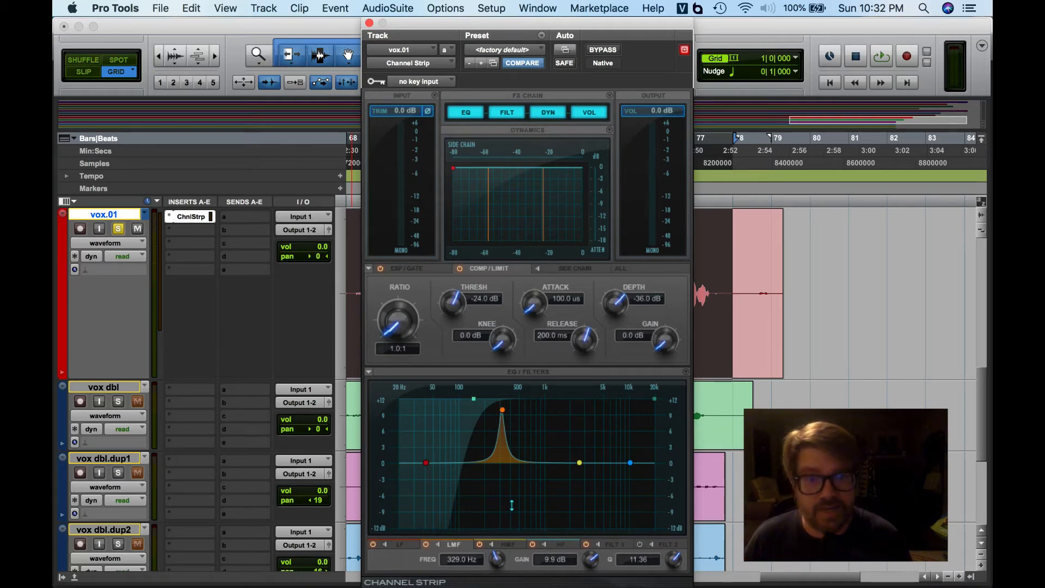
- Play the track while sweeping the boosted low-mid EQ band up to about 509 Hz at about 9.8 dB
key("space")
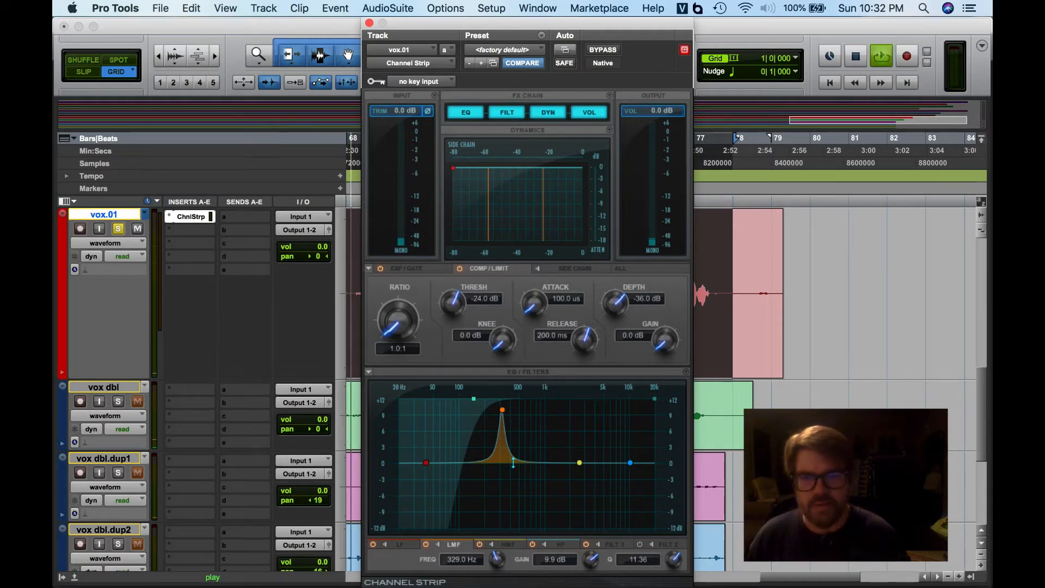
mouse_move(501, 409)
left_mouse_down()
mouse_move(464, 410)
mouse_move(561, 412)
mouse_move(519, 411)
left_mouse_up()
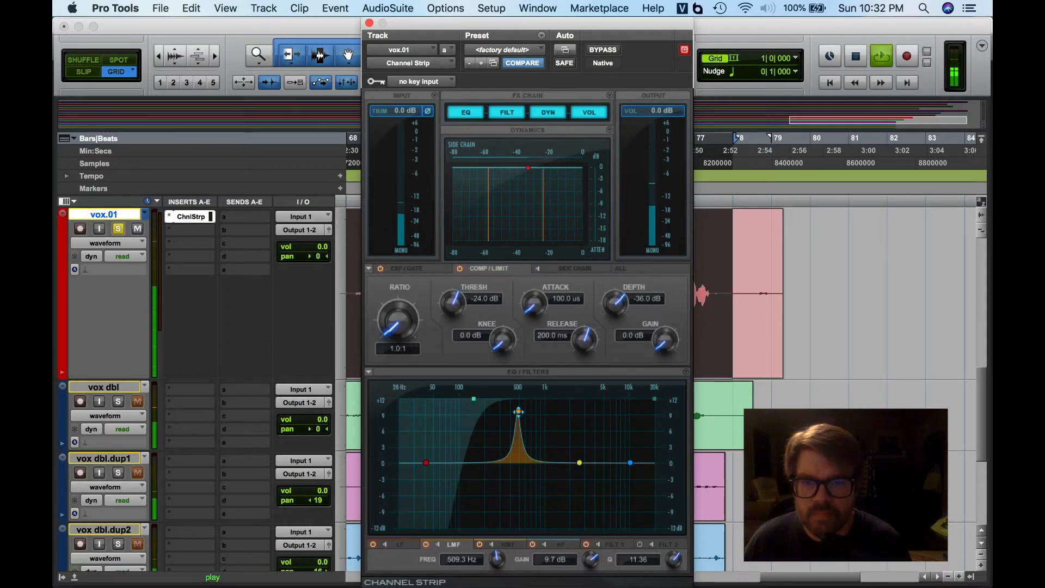
left_click_drag(518, 412, 518, 411)
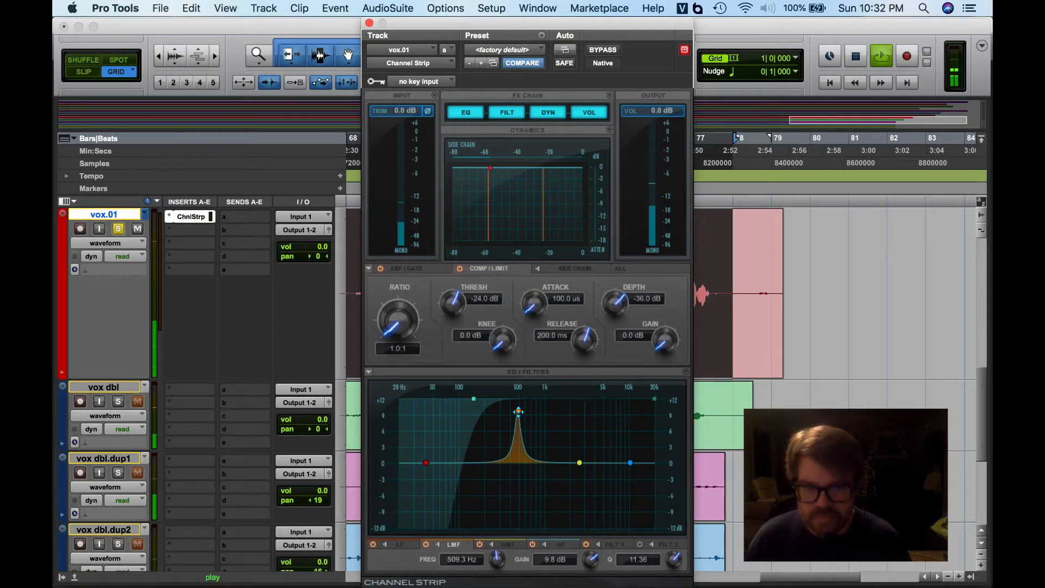
key("space")
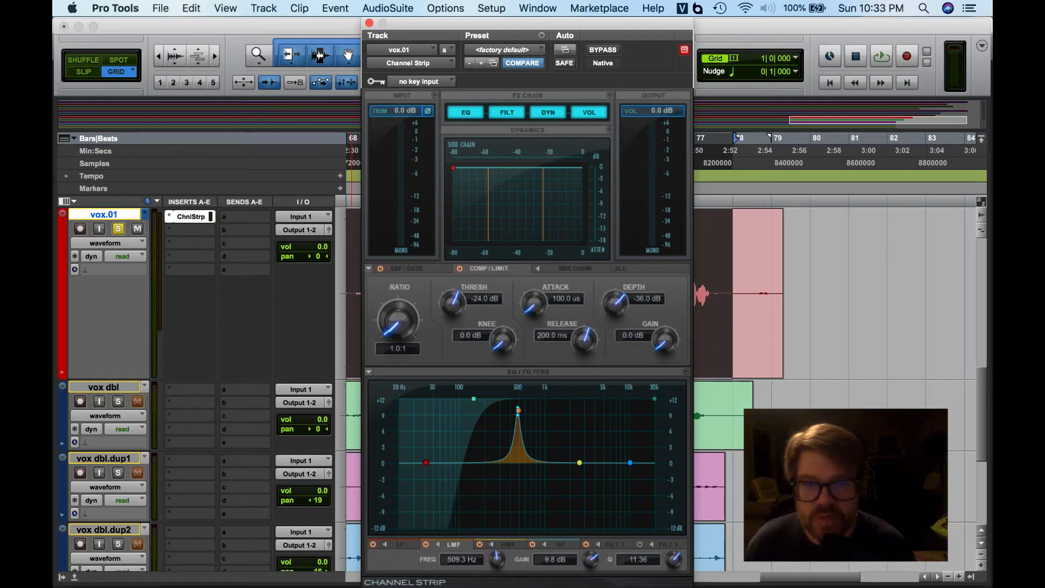
- Narrow the low-mid band's Q to about 12.66 and turn it into a -6.2 dB cut at about 519.5 Hz
mouse_move(513, 411)
left_mouse_down()
mouse_move(515, 435)
mouse_move(515, 420)
left_mouse_up()
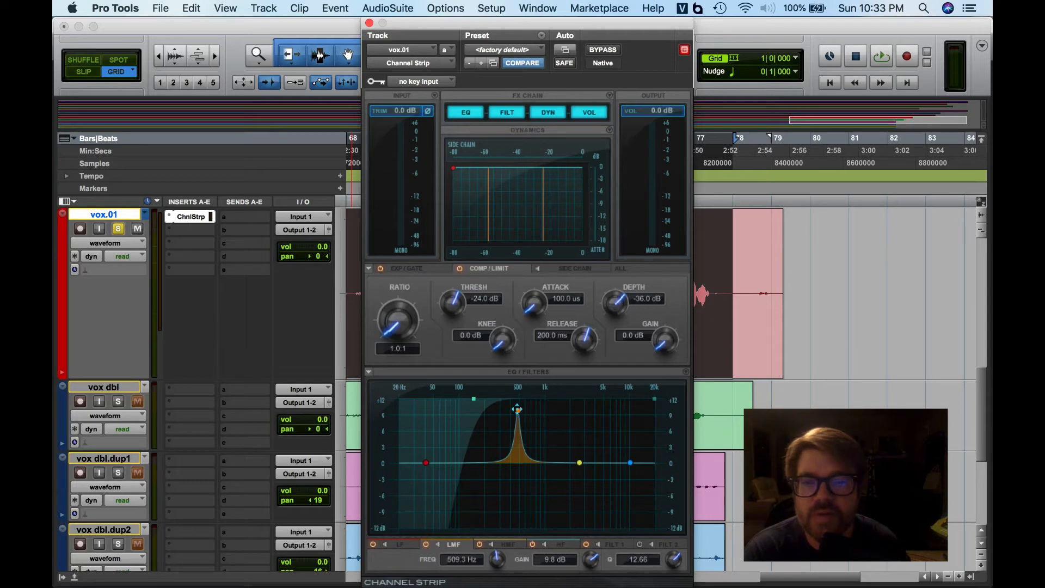
left_click_drag(517, 408, 518, 494)
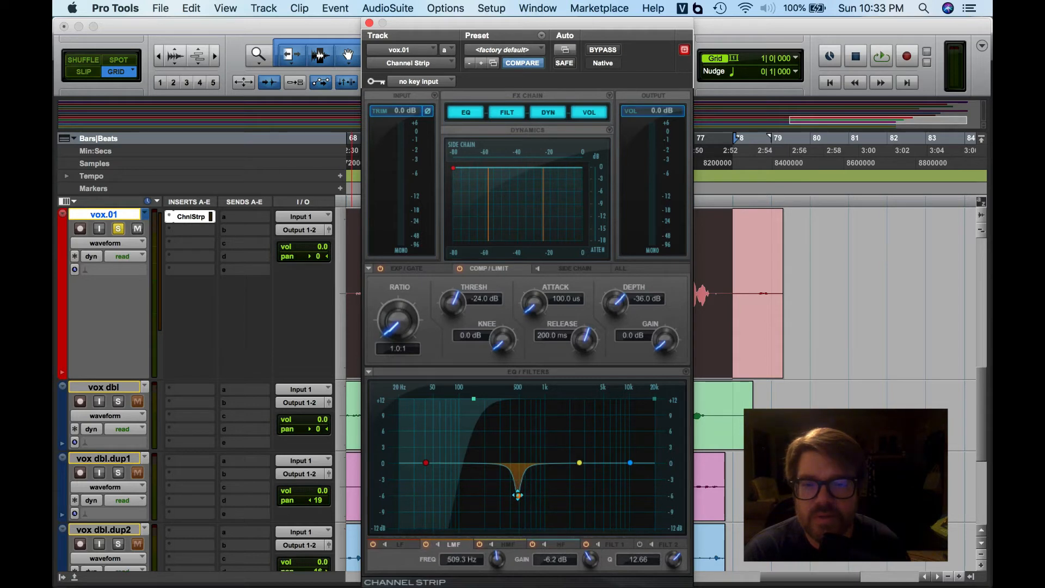
left_click_drag(518, 494, 519, 496)
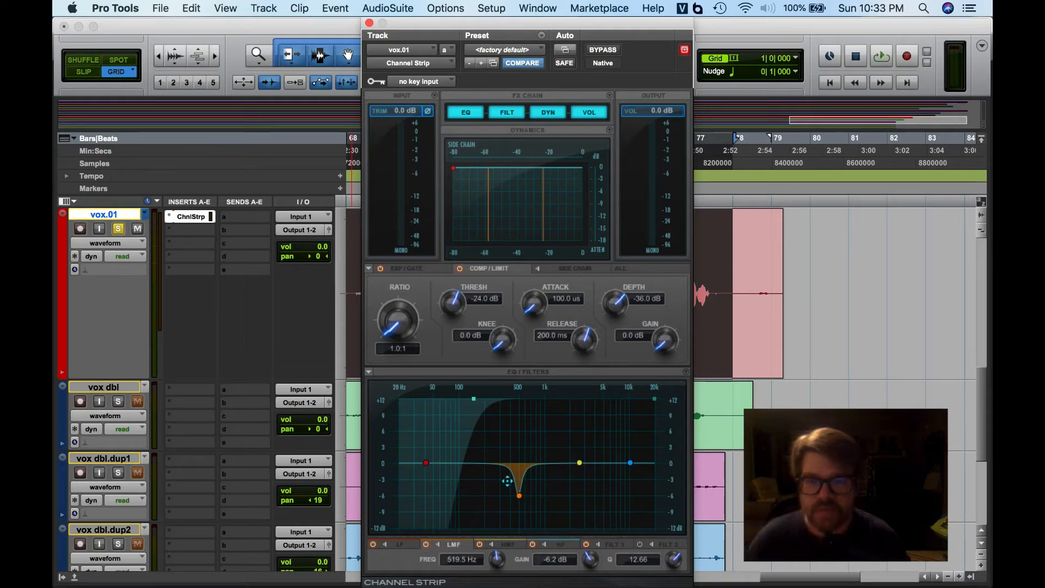
- Play back the track while toggling the low-mid EQ band on and off to compare the cut
key("space")
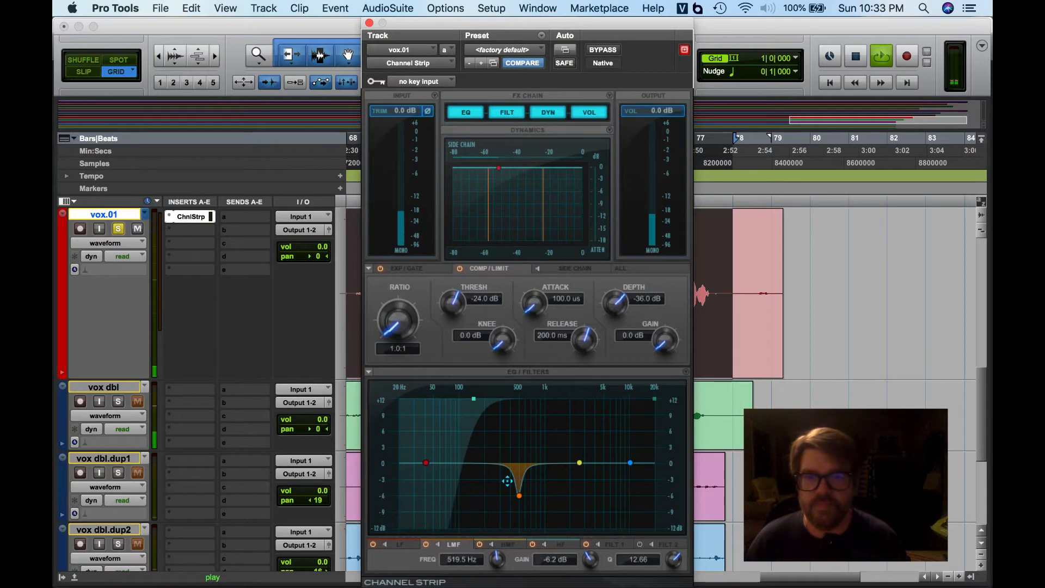
left_click(425, 544)
left_click(425, 544)
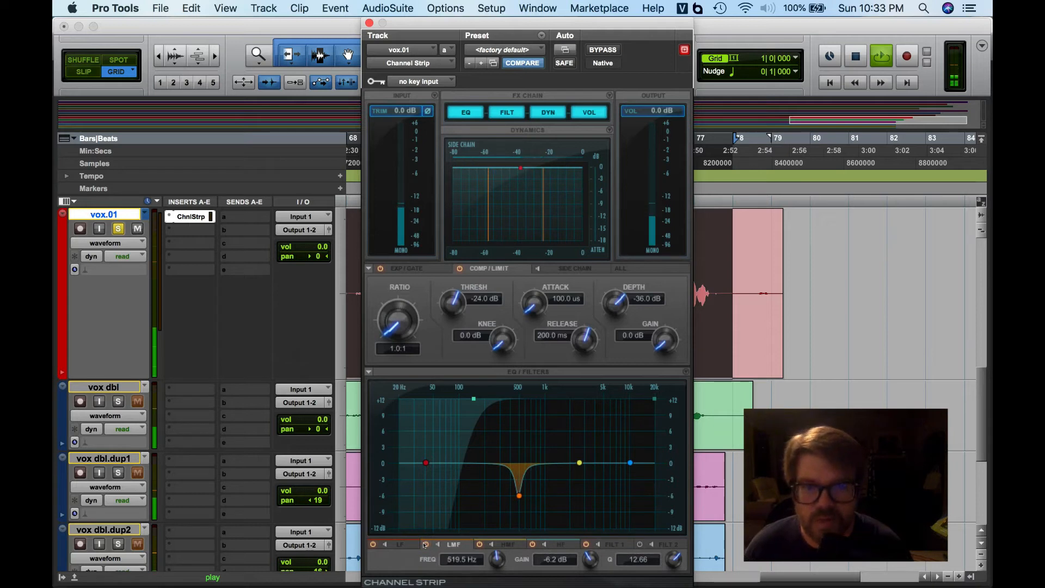
left_click(425, 545)
left_click(425, 544)
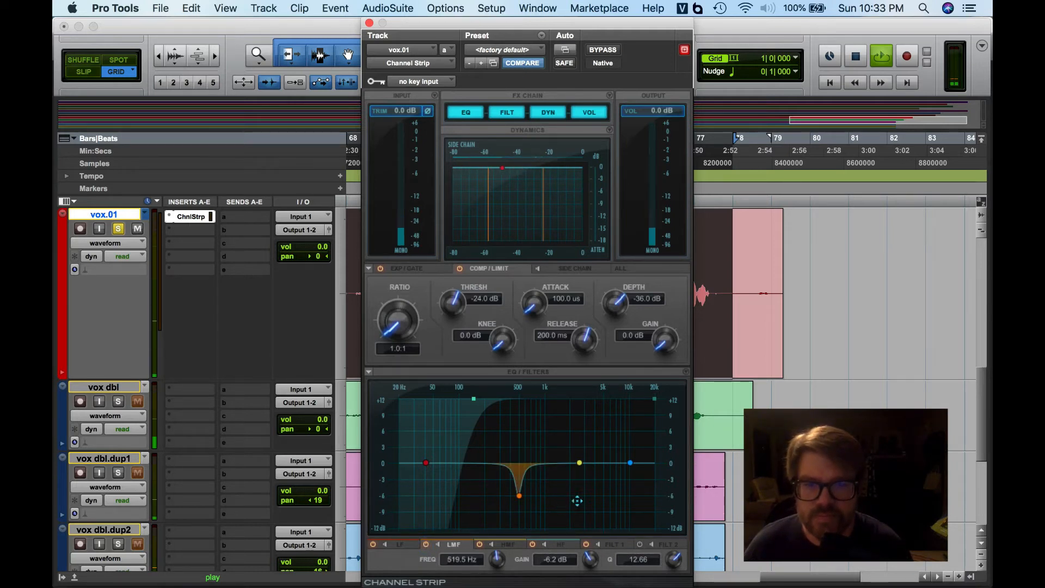
- Set the high-mid band to a narrow cut of about -4.3 dB at about 925 Hz with Q 43.20
left_click_drag(580, 463, 547, 463)
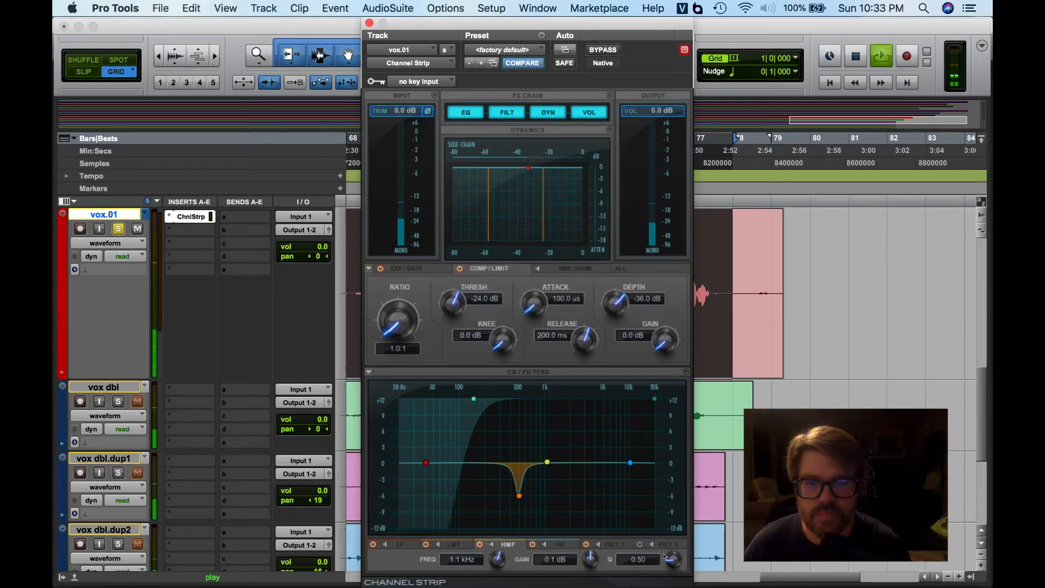
left_click_drag(664, 558, 611, 405)
left_click_drag(547, 461, 546, 415)
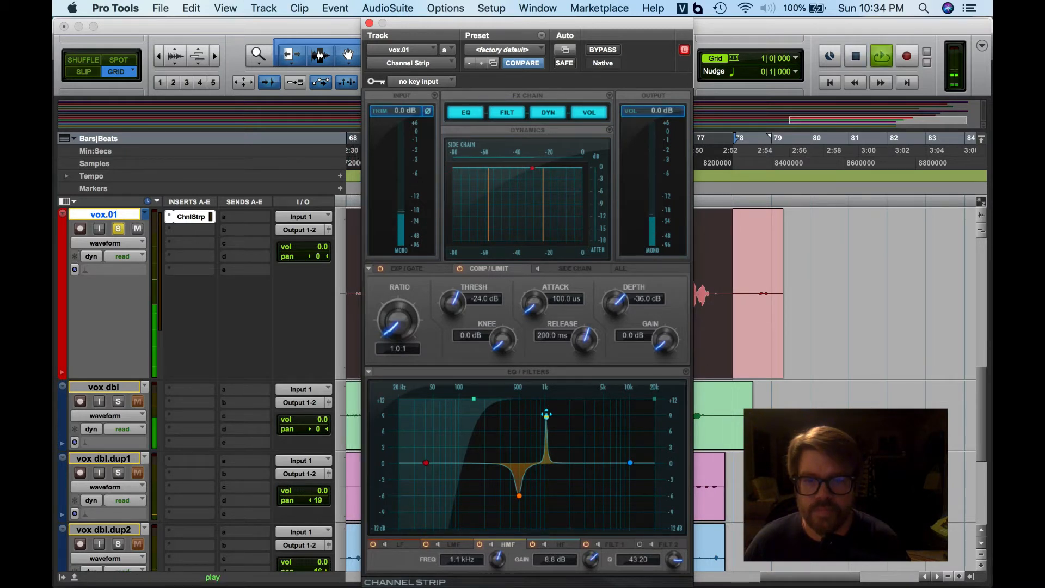
left_click_drag(546, 415, 541, 485)
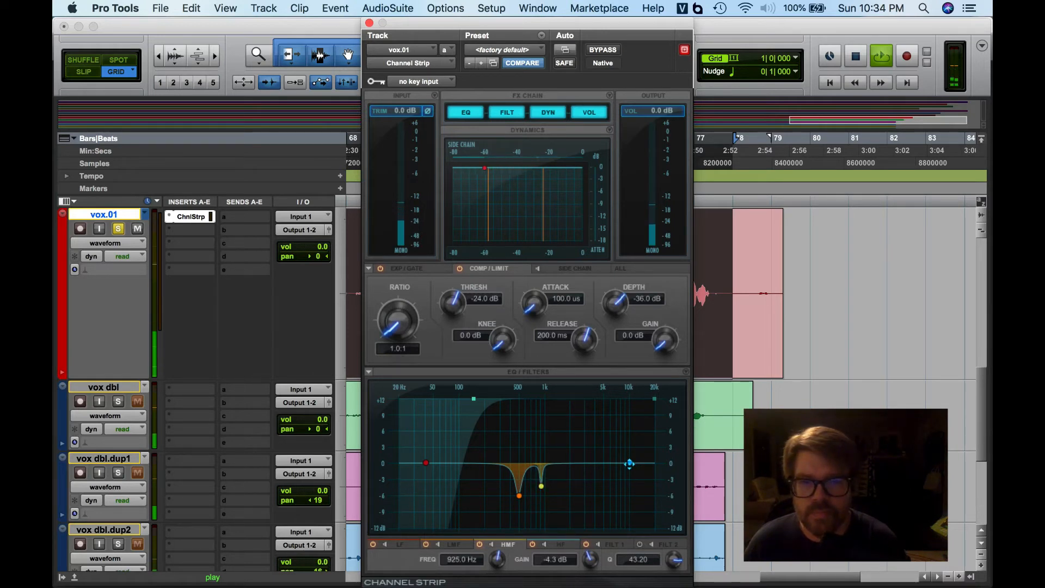
- Set the high-frequency band to a narrow cut of about -1.9 dB at 2.0 kHz with Q about 26.69
left_click(555, 545)
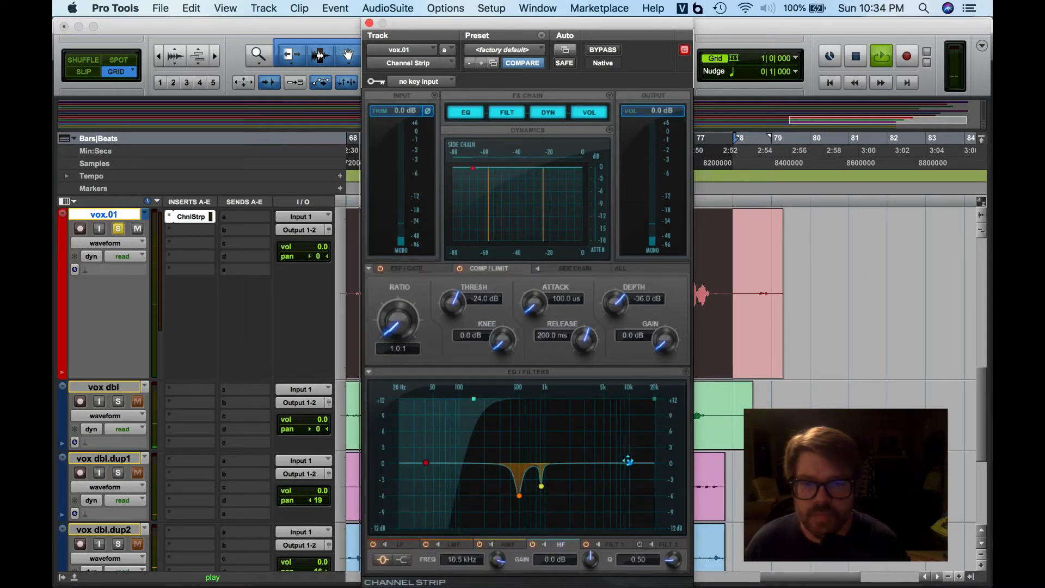
left_click_drag(629, 461, 592, 443)
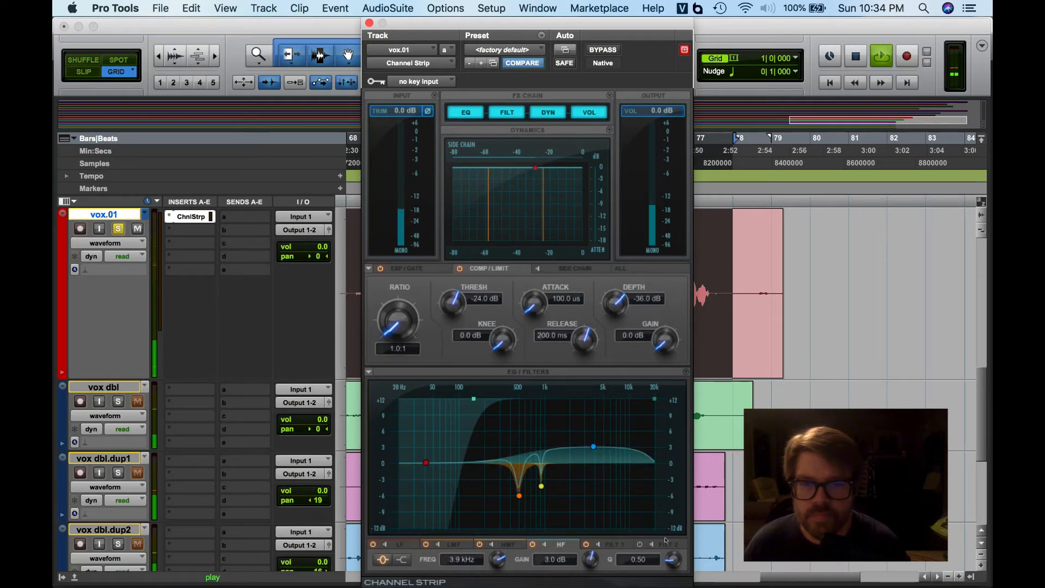
left_click_drag(673, 555, 582, 399)
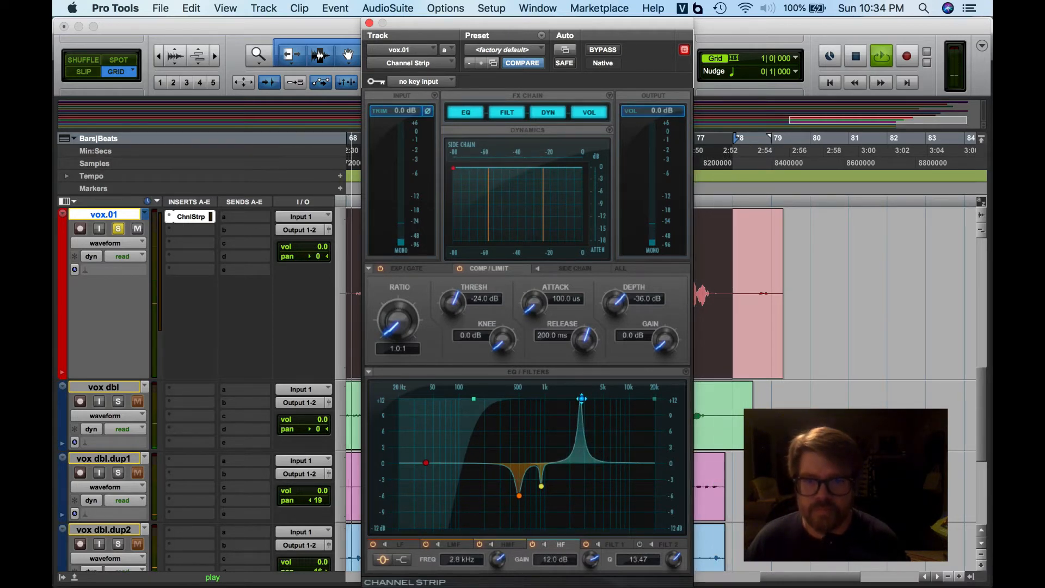
left_click_drag(581, 399, 569, 474)
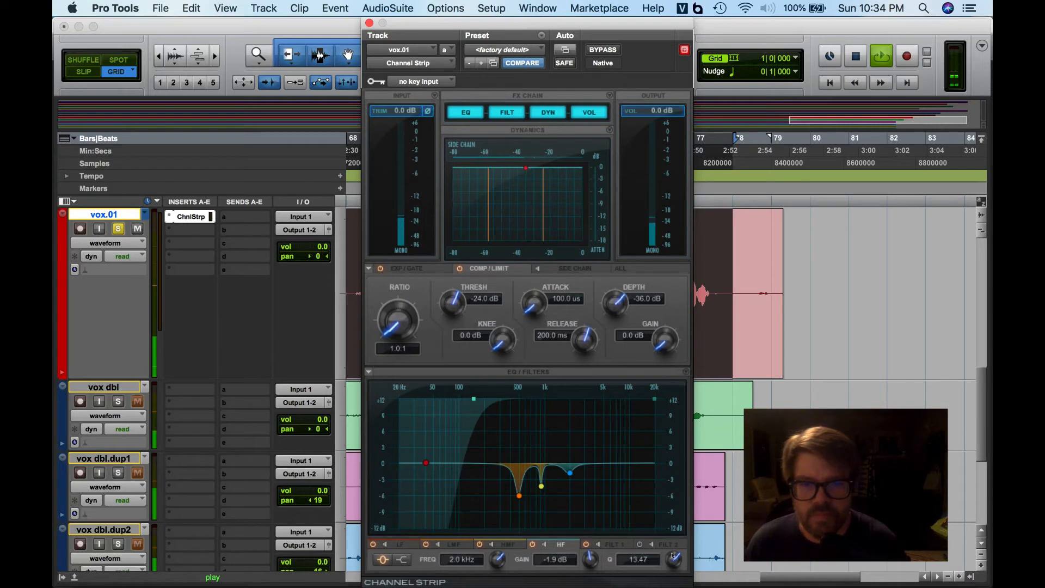
left_click_drag(673, 555, 672, 539)
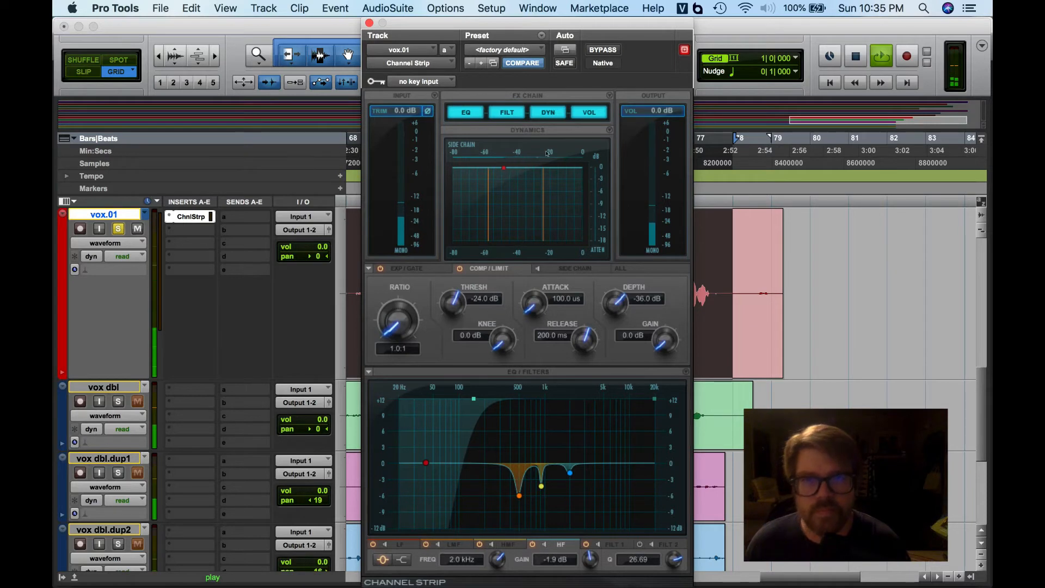
- Play back the track while bypassing the Channel Strip on and off to compare processed and dry sound
left_click(597, 48)
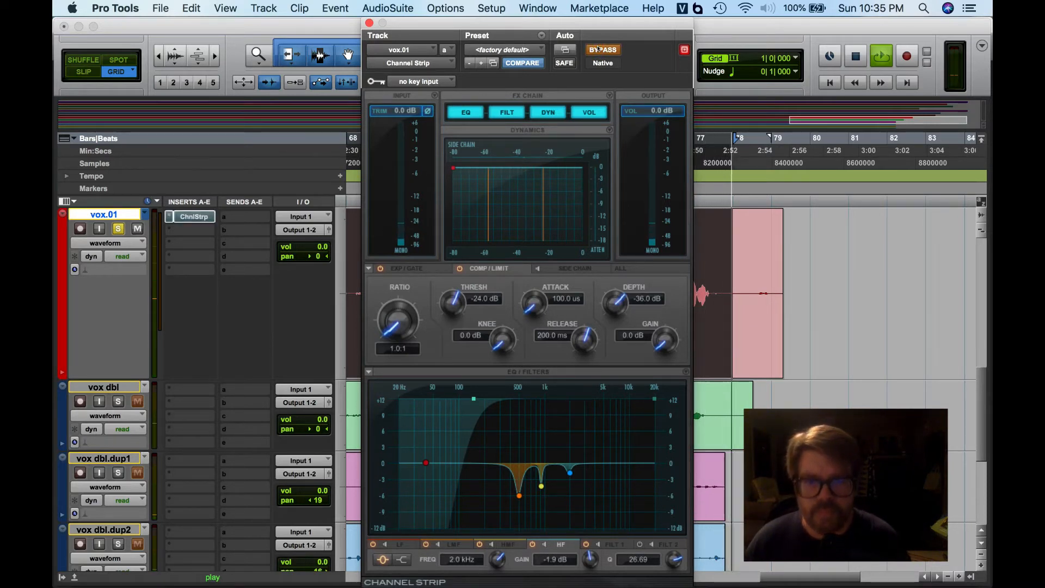
key("space")
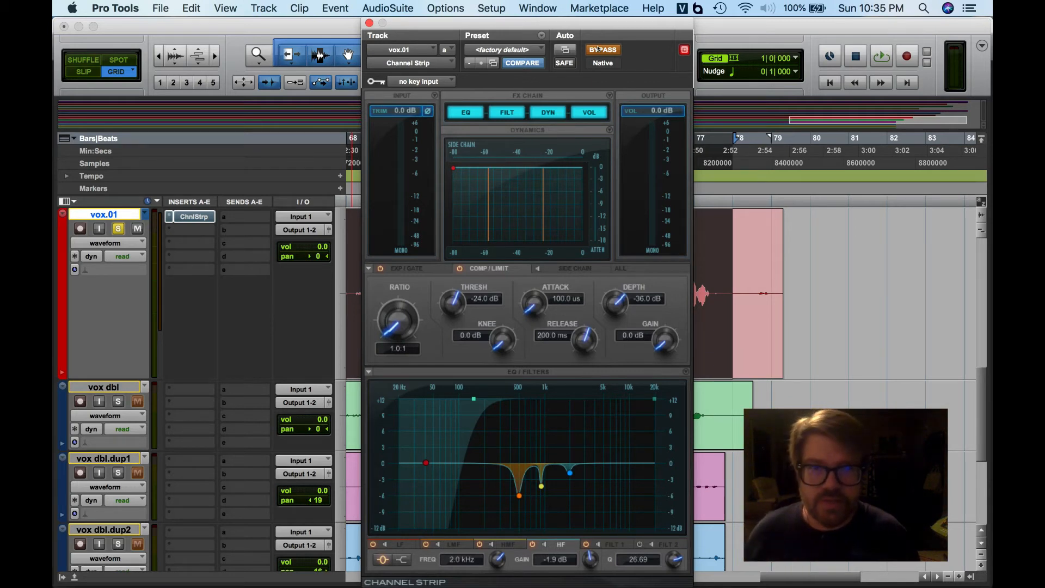
key("space")
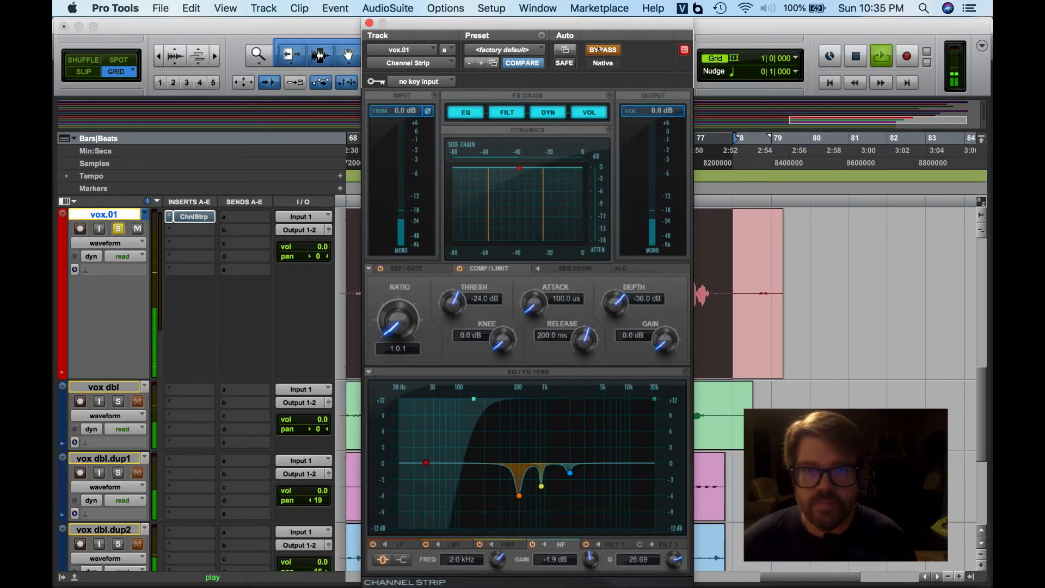
left_click(597, 49)
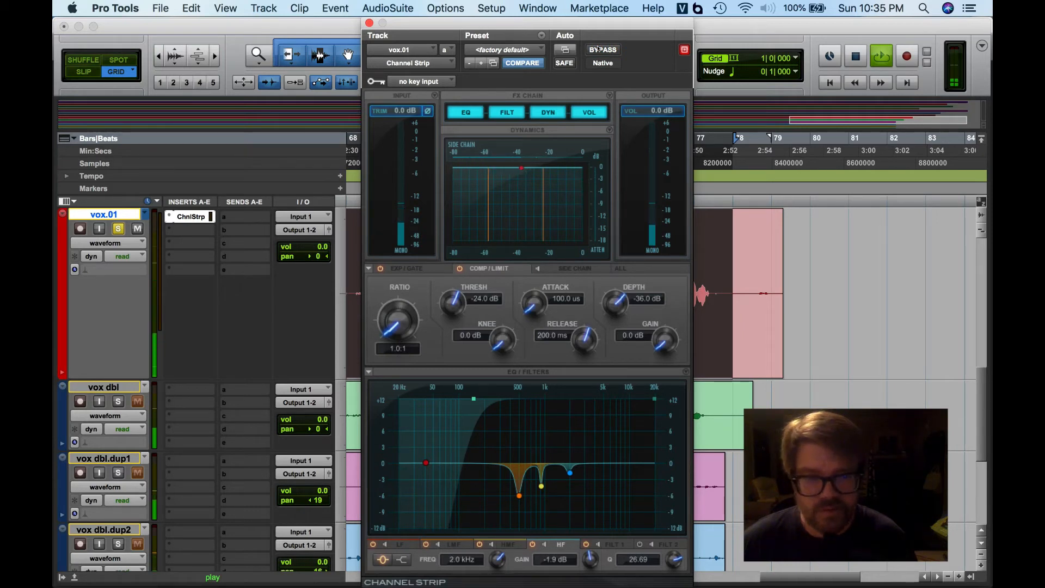
left_click(597, 48)
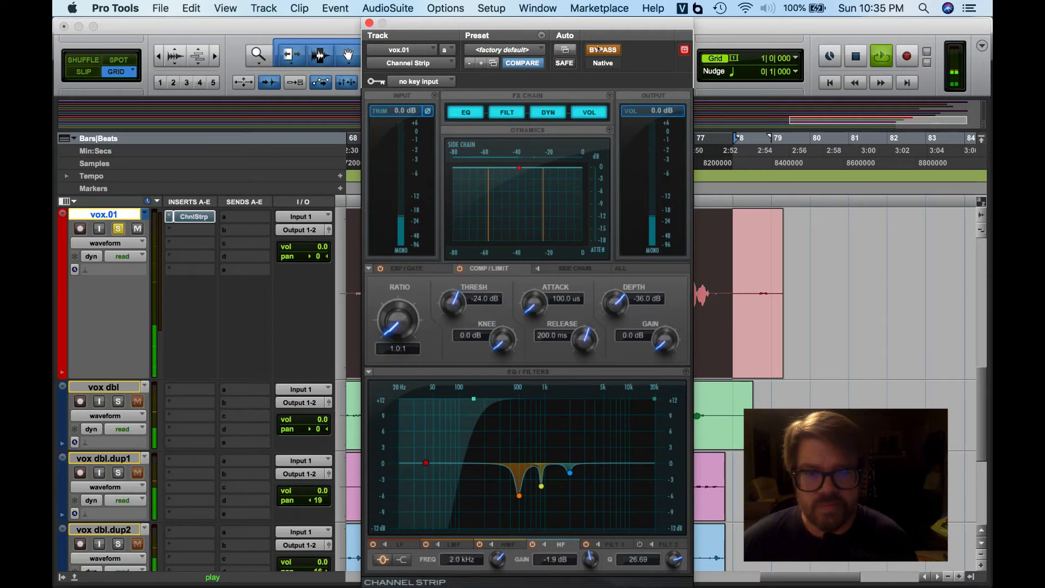
left_click(597, 48)
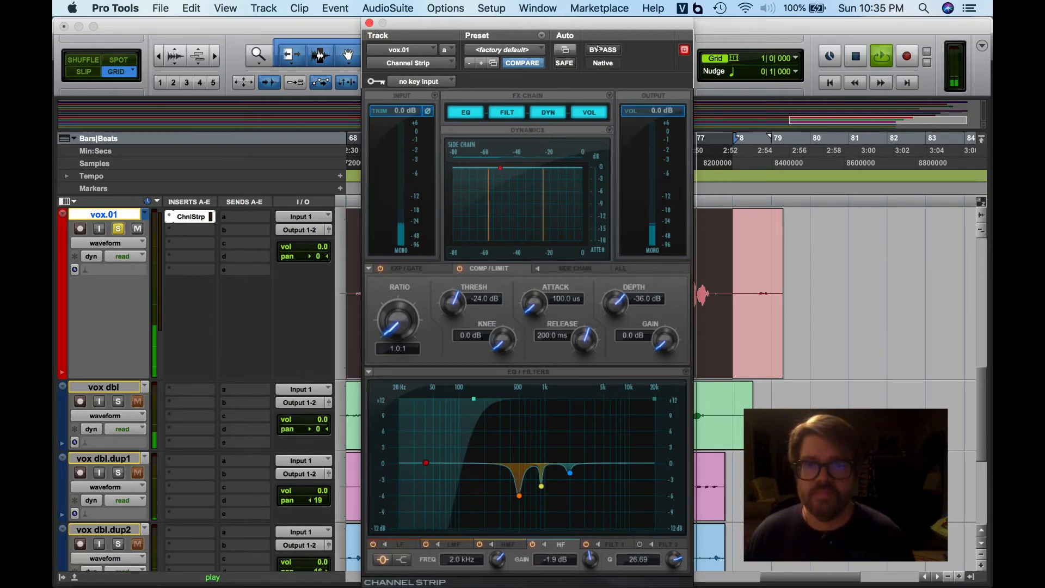
key("space")
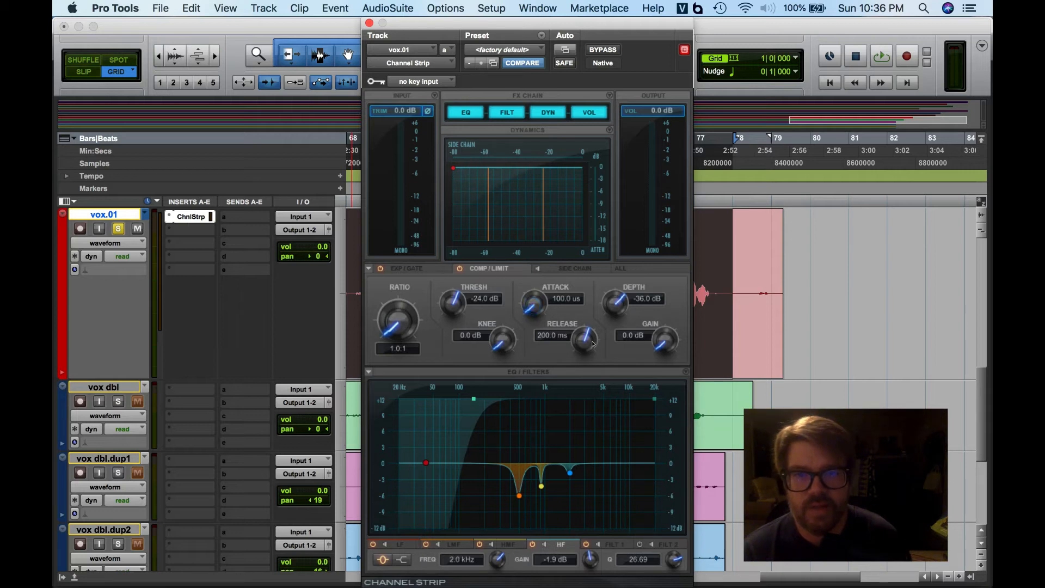
- Set the compressor's release to 1.0 ms, ratio to 20.0:1, and threshold to -60.0 dB during playback
left_click_drag(580, 347, 578, 430)
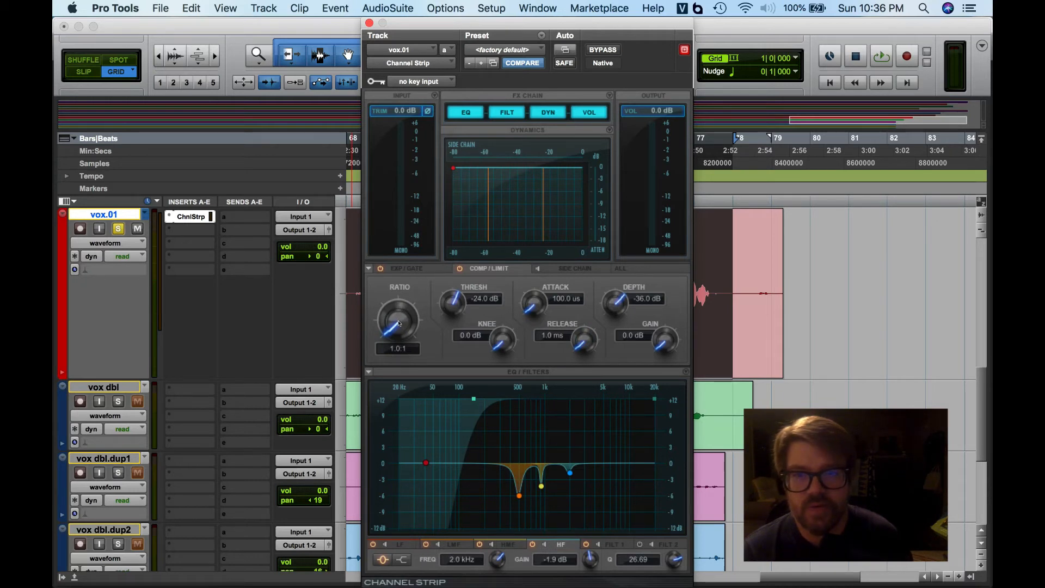
left_click_drag(399, 324, 398, 251)
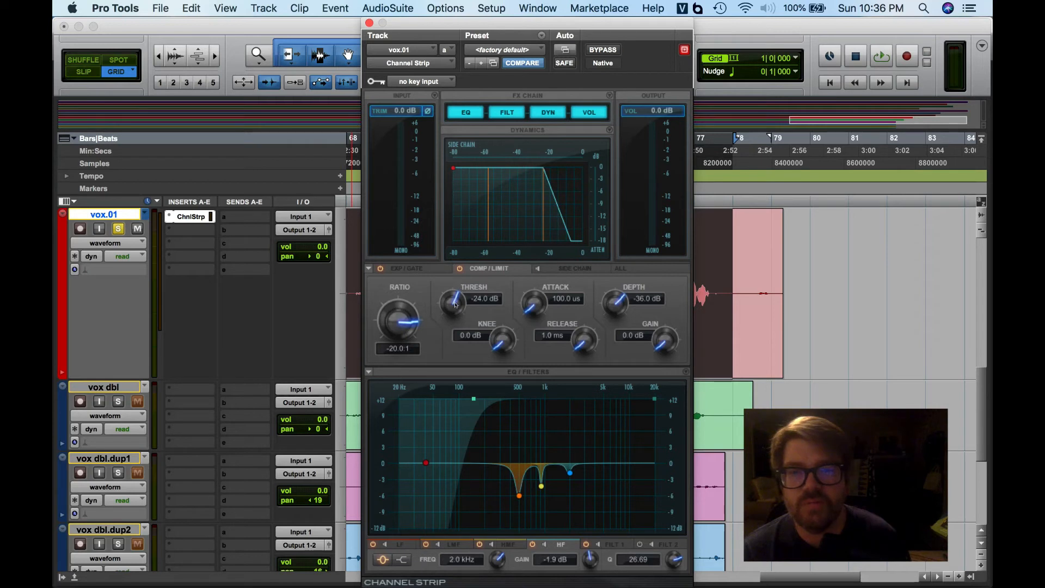
left_click_drag(452, 327, 448, 388)
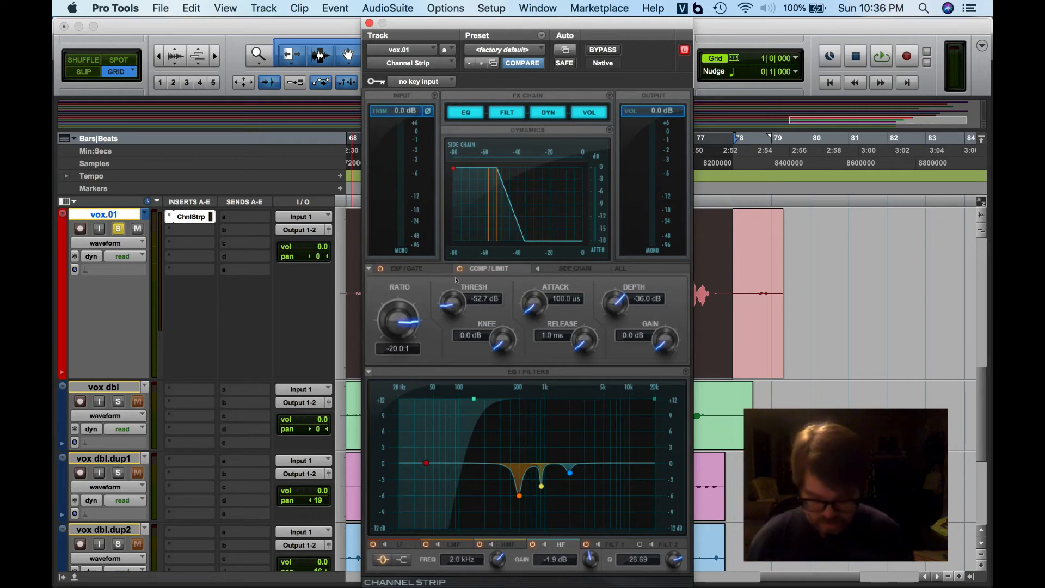
key("space")
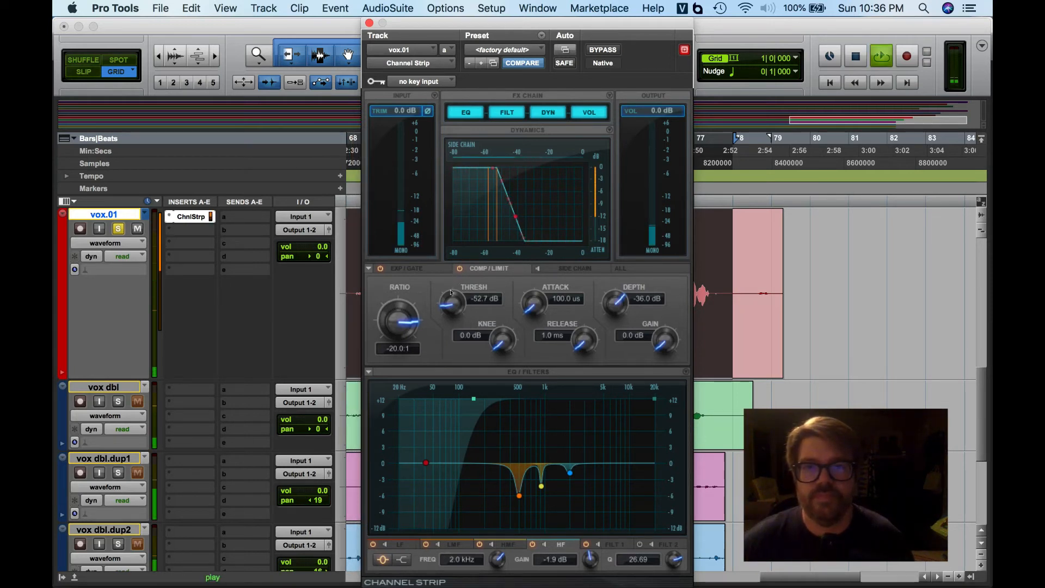
left_click_drag(451, 293, 445, 271)
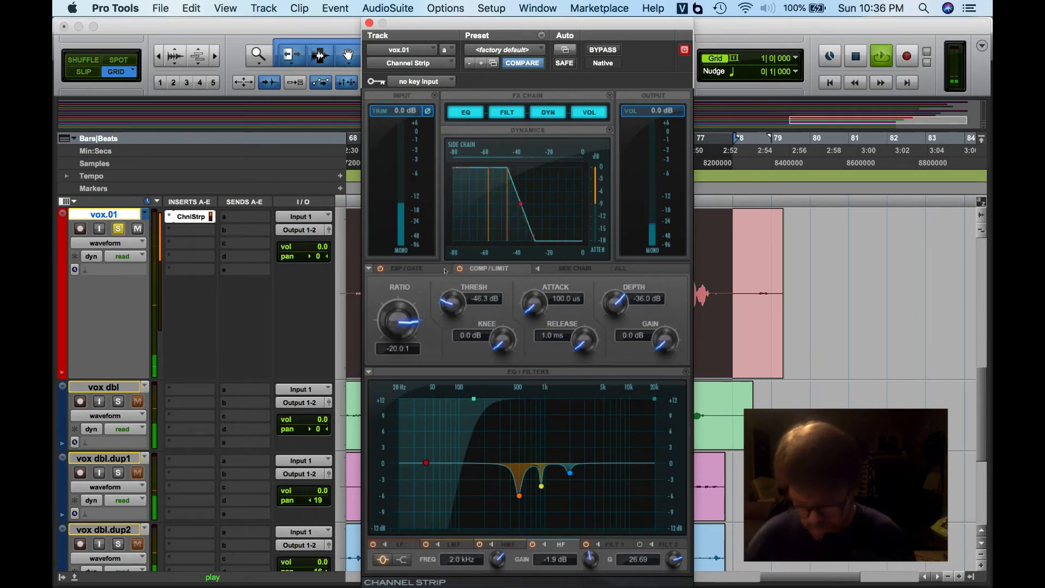
key("space")
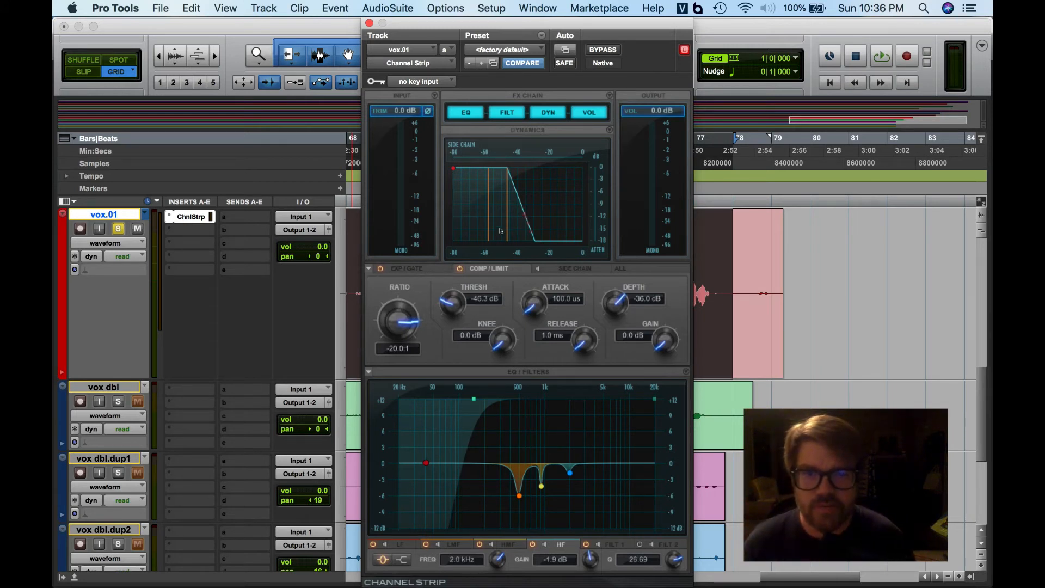
left_click_drag(506, 229, 434, 224)
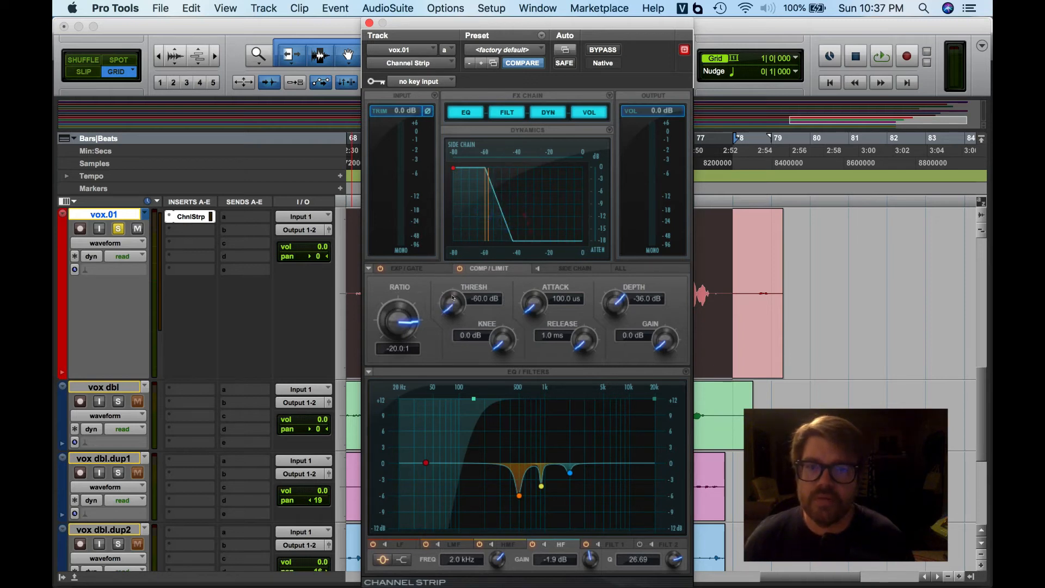
- Set the expander/gate threshold to -80.0 dB and return to the compressor section
left_click(408, 269)
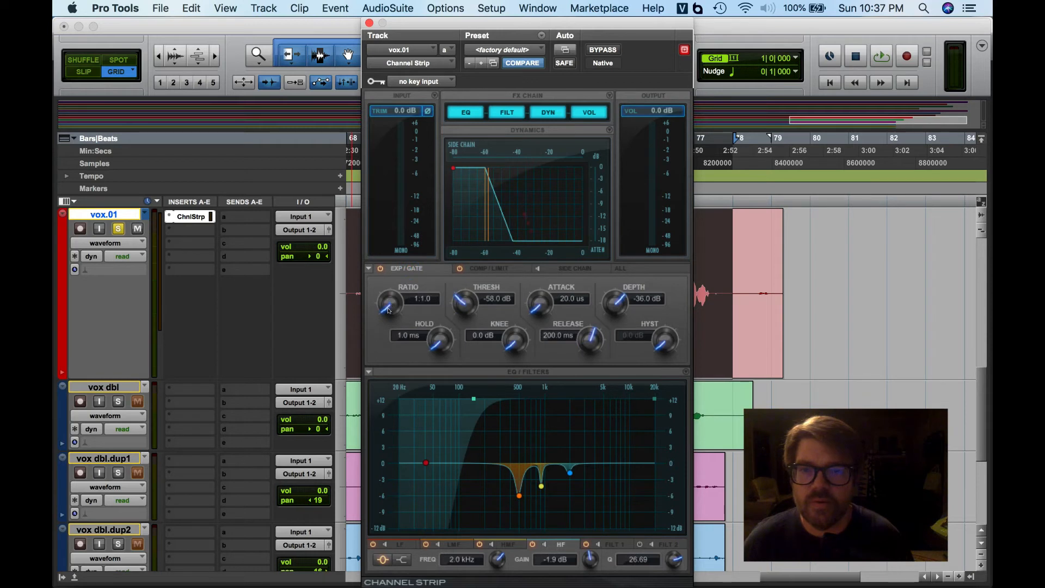
left_click_drag(464, 309, 448, 376)
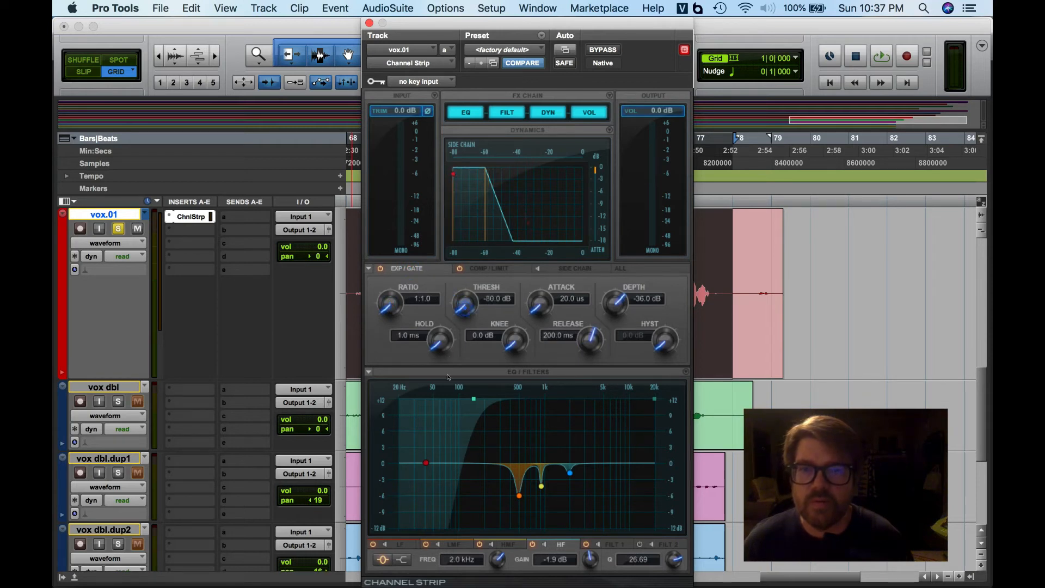
left_click(481, 228)
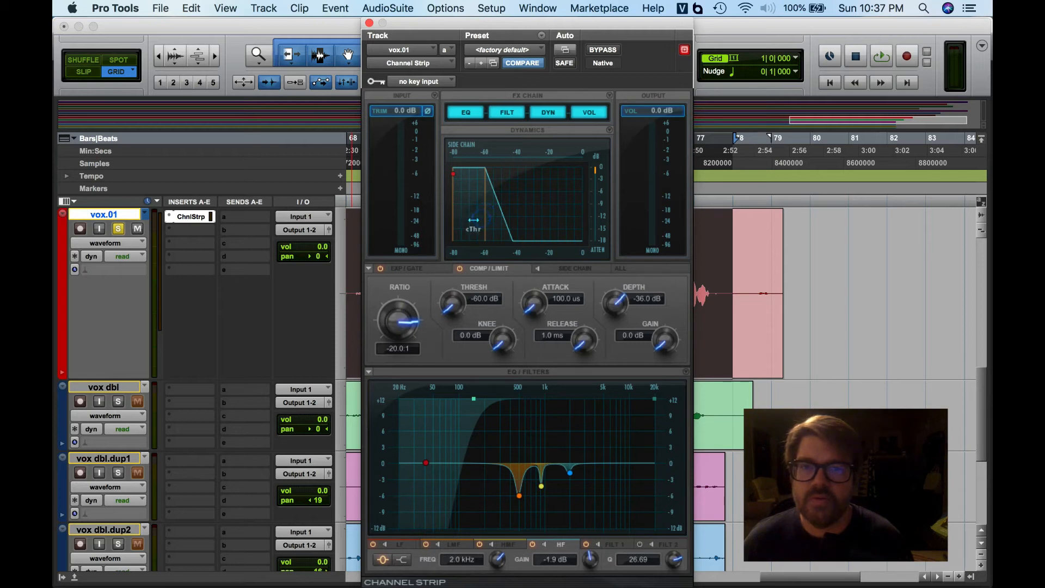
- Start playback and set the compressor threshold to -49.5 dB in the dynamics graph
key("space")
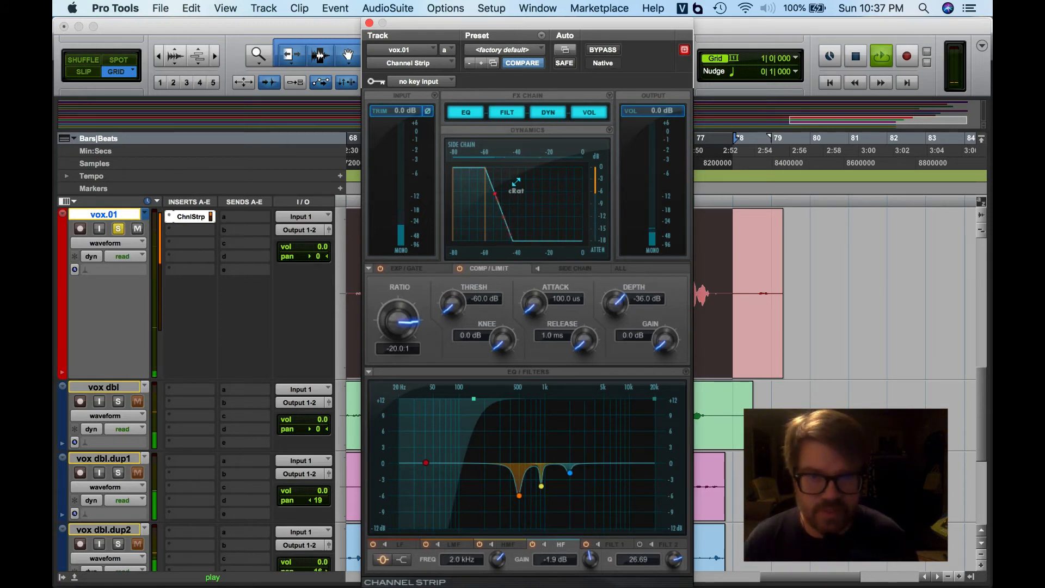
left_click_drag(483, 216, 510, 215)
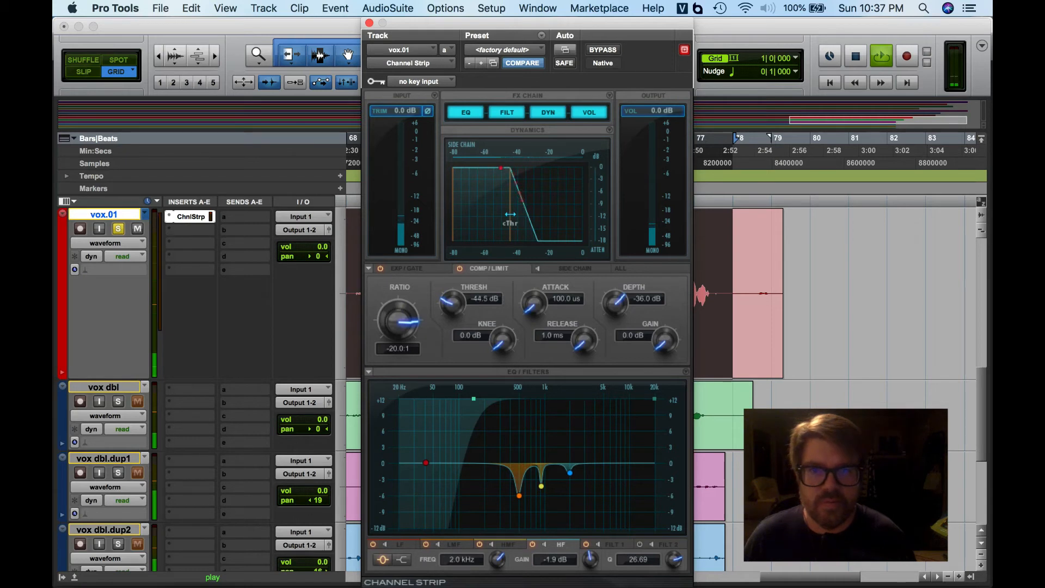
left_click_drag(511, 215, 505, 213)
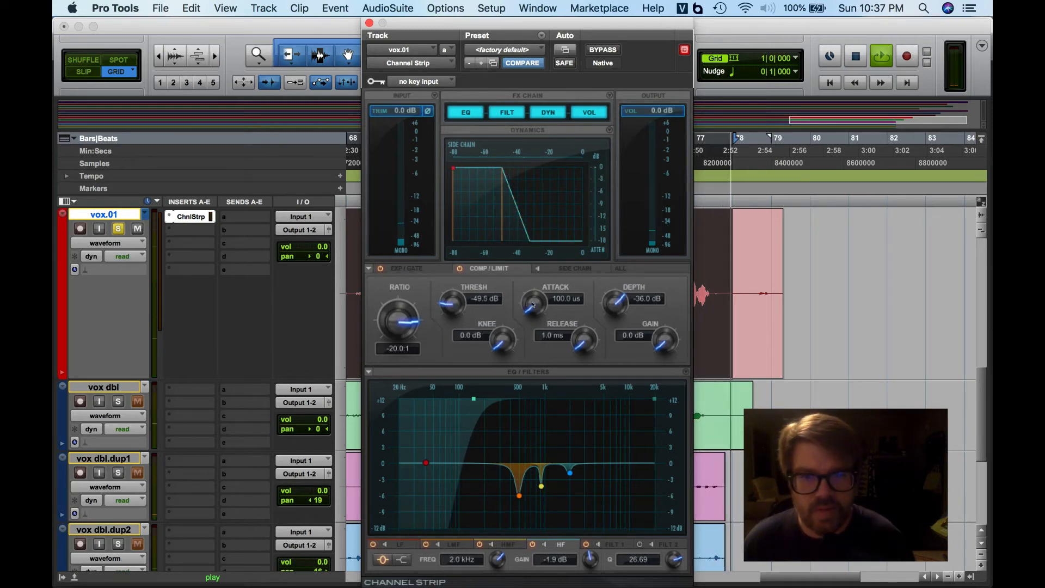
- Set the compressor's attack to 7.9 ms and its makeup gain to 6.3 dB
left_click_drag(529, 306, 524, 163)
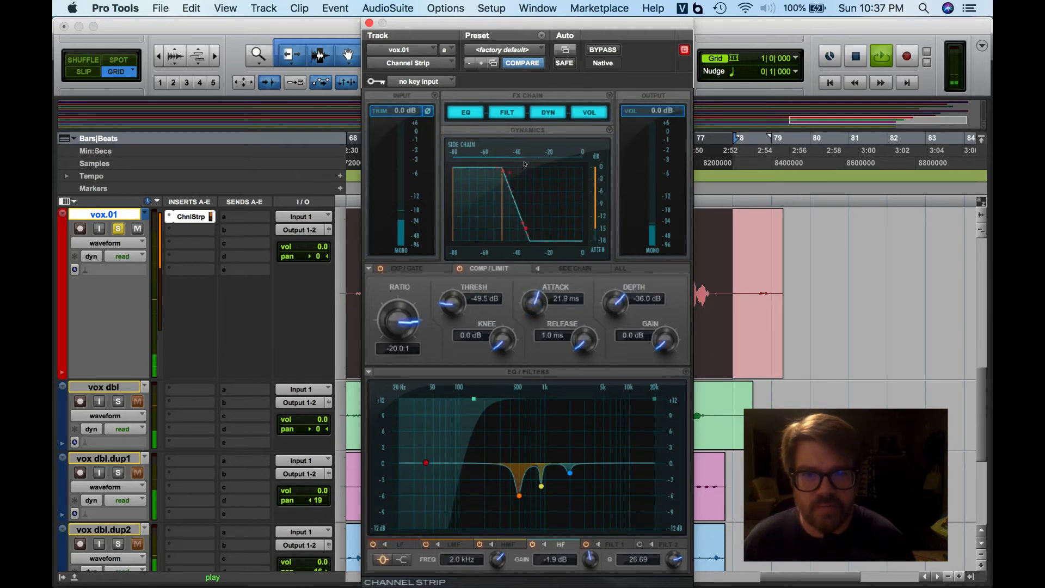
left_click_drag(524, 122, 524, 122)
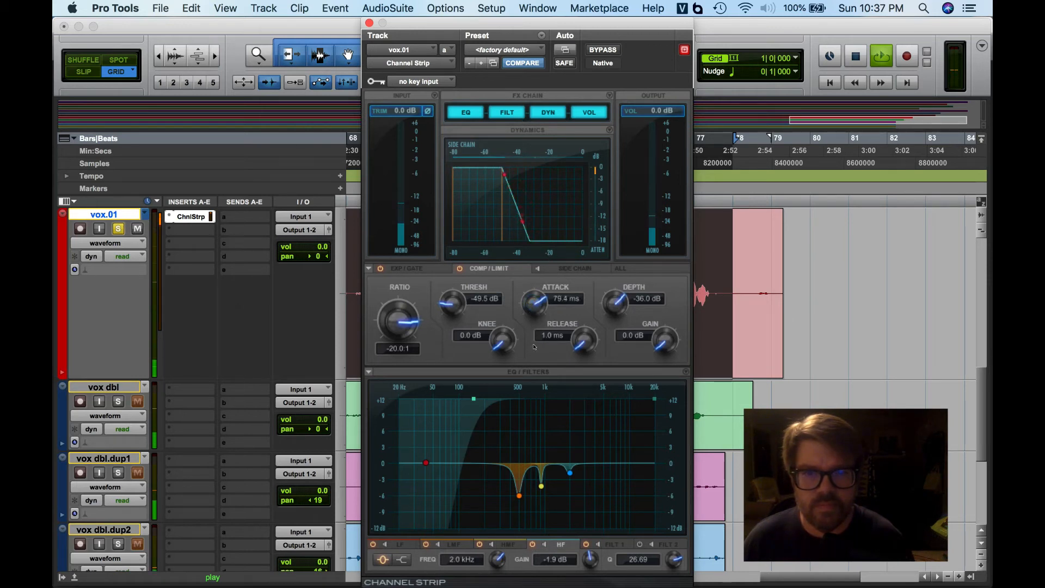
left_click_drag(537, 413, 539, 419)
left_click_drag(659, 325, 655, 297)
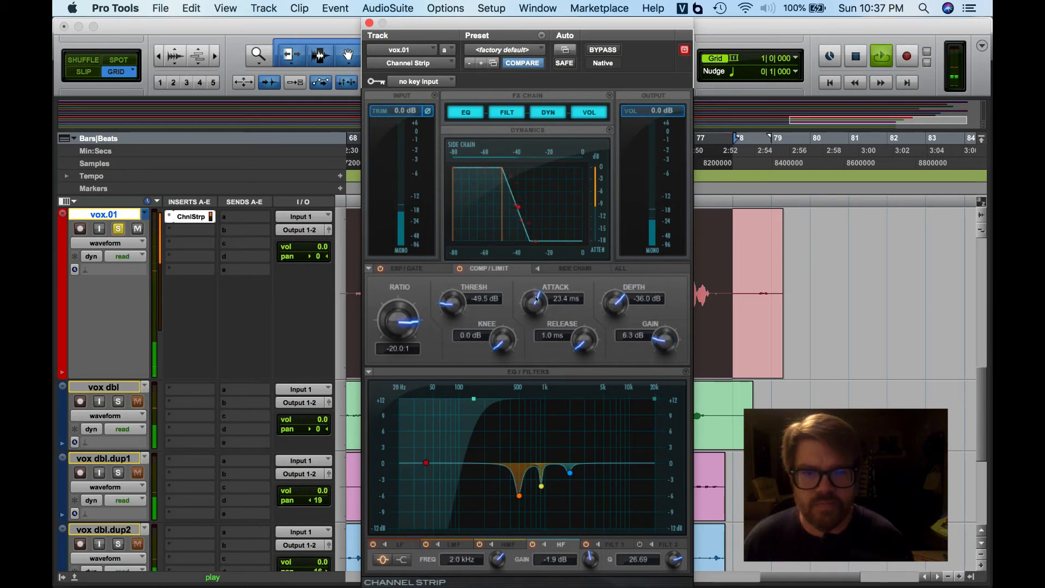
mouse_move(537, 354)
left_mouse_down()
mouse_move(538, 486)
mouse_move(537, 363)
left_mouse_up()
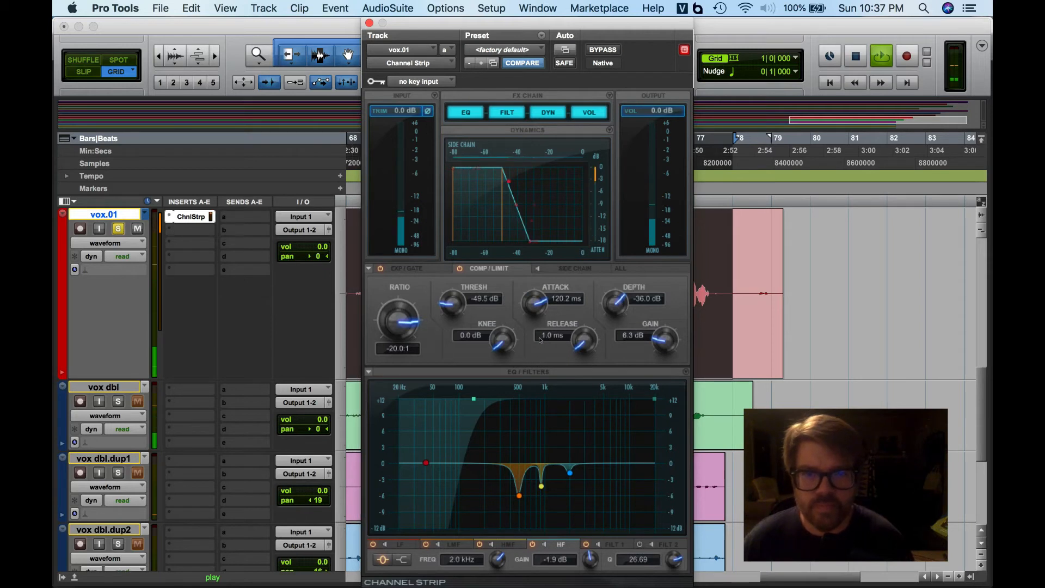
left_click_drag(536, 304, 532, 276)
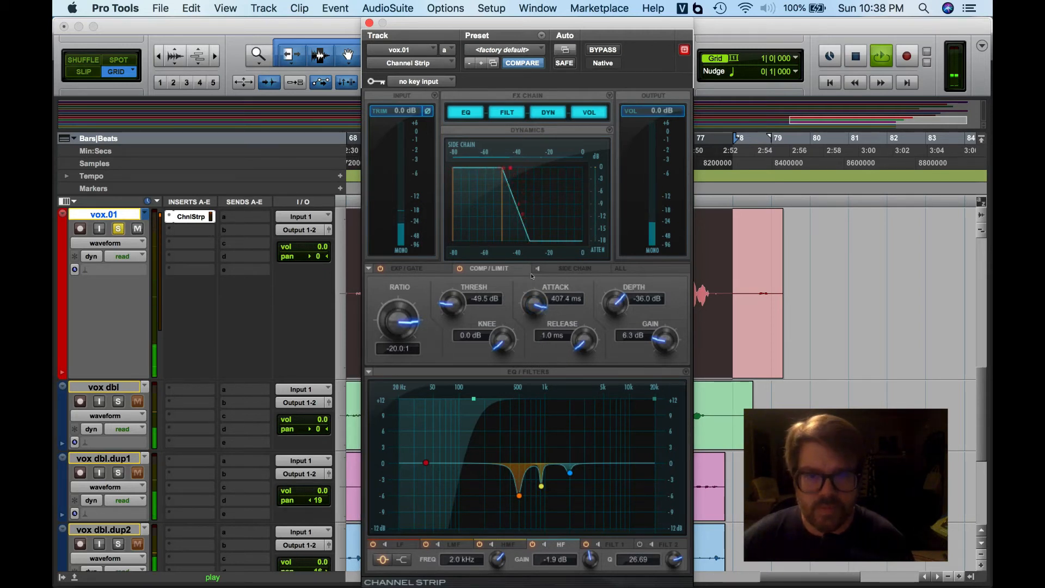
left_click_drag(531, 276, 532, 461)
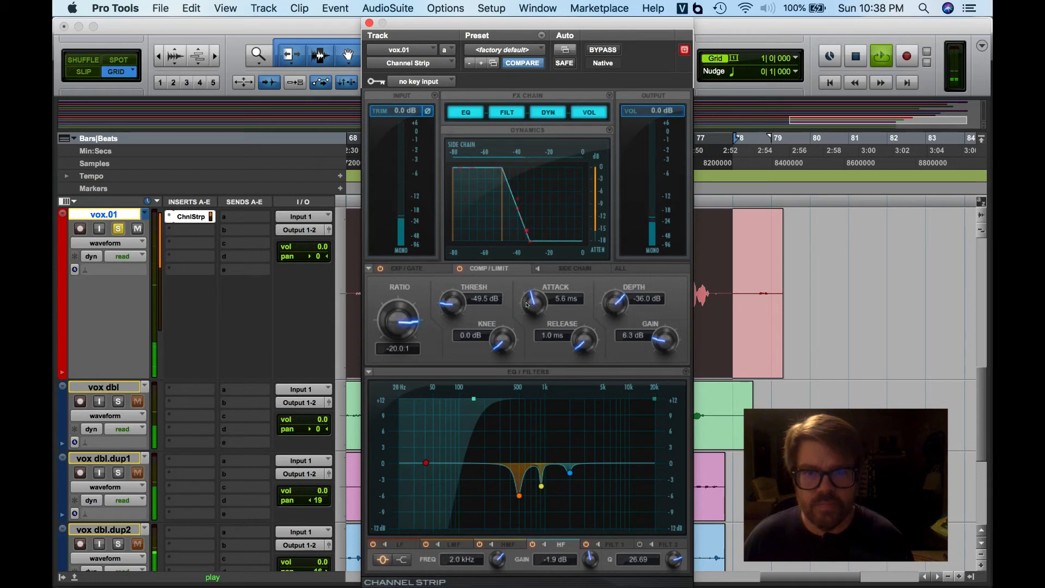
left_click_drag(531, 354, 526, 305)
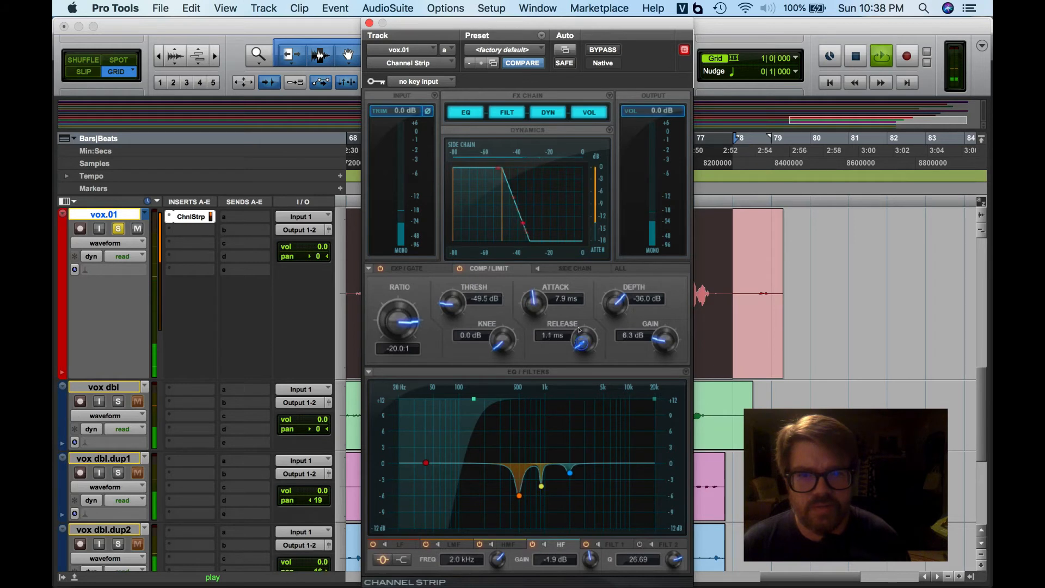
- Set the compressor's release to 95.5 ms
left_click_drag(580, 329, 584, 184)
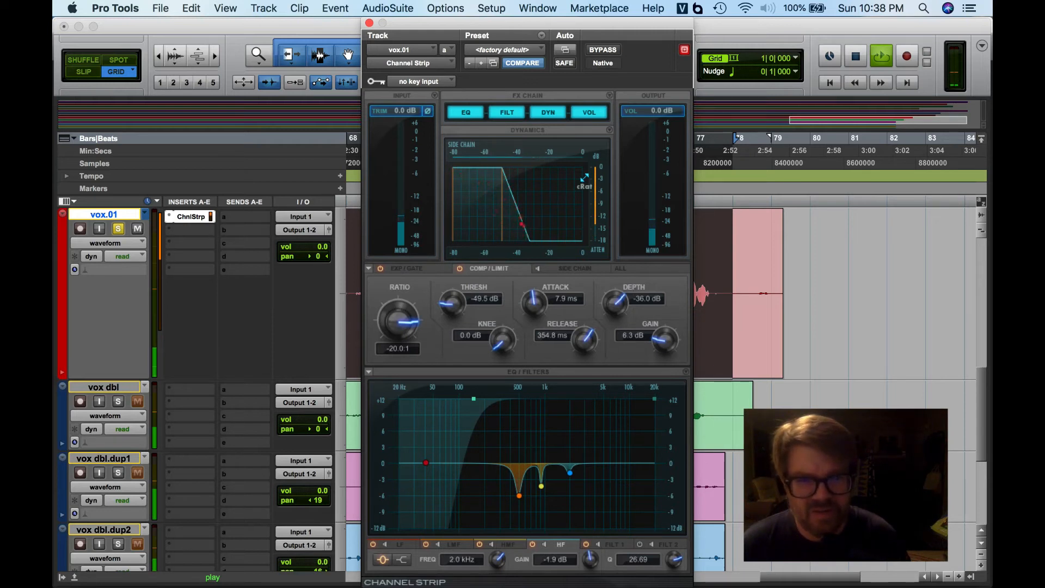
left_click_drag(581, 344, 579, 386)
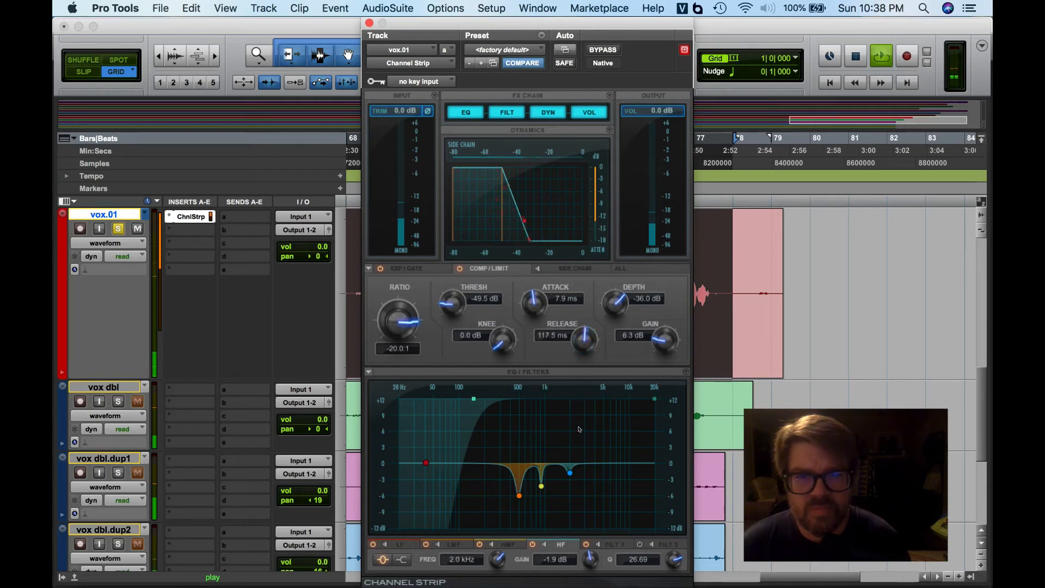
left_click_drag(579, 429, 581, 459)
left_click_drag(583, 342, 585, 411)
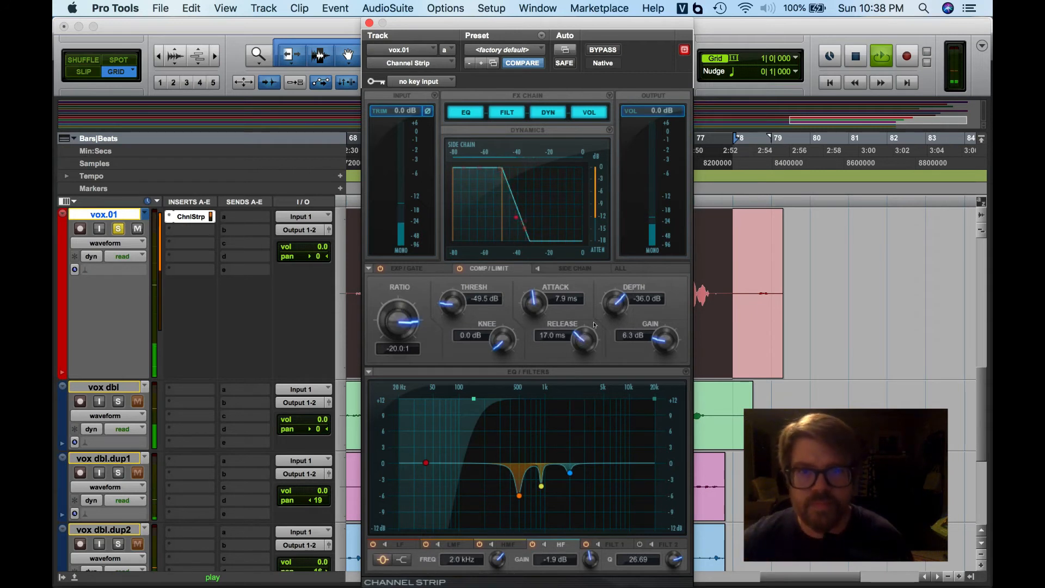
left_click_drag(593, 326, 593, 483)
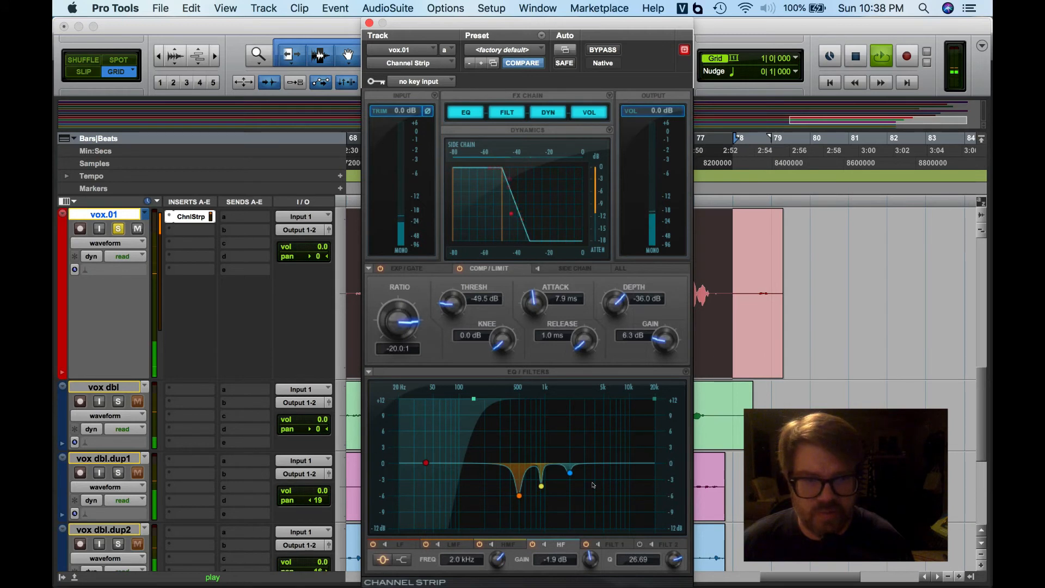
left_click_drag(593, 485, 589, 420)
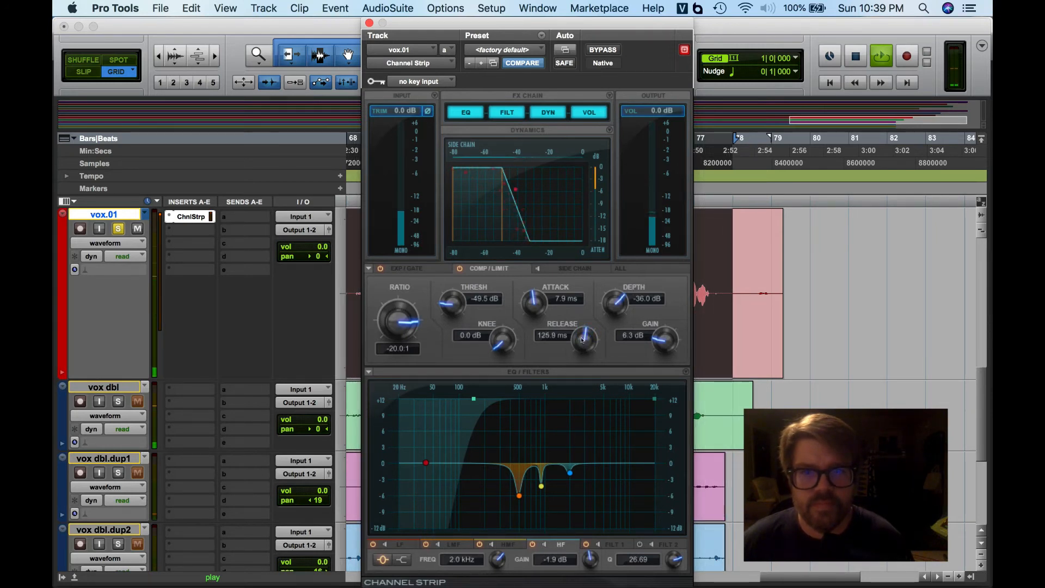
left_click_drag(582, 340, 577, 363)
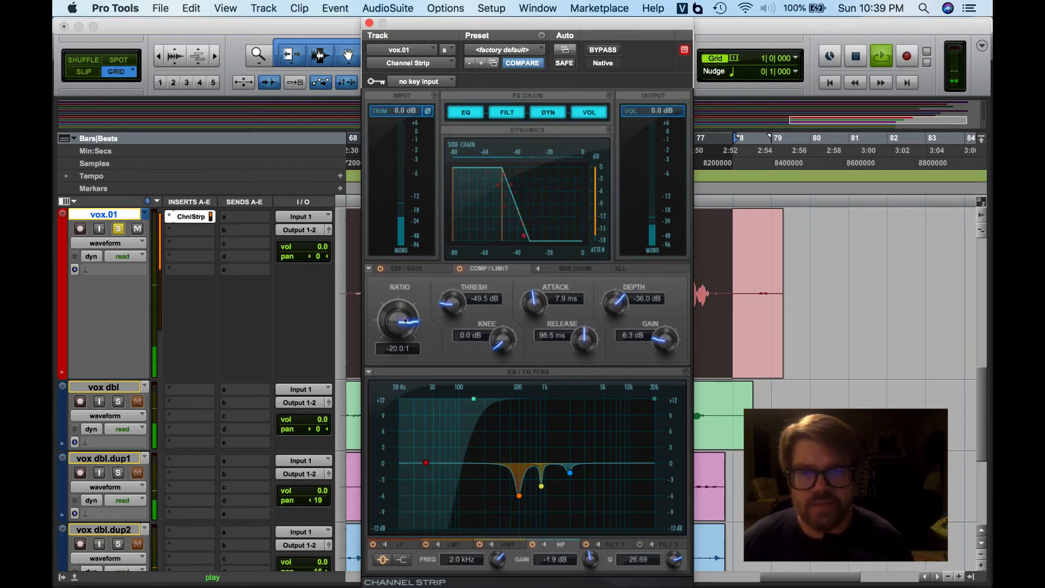
- Set the compressor ratio to 3.0:1 and the threshold to -44.8 dB
left_click_drag(394, 329, 411, 461)
left_click_drag(411, 351, 408, 466)
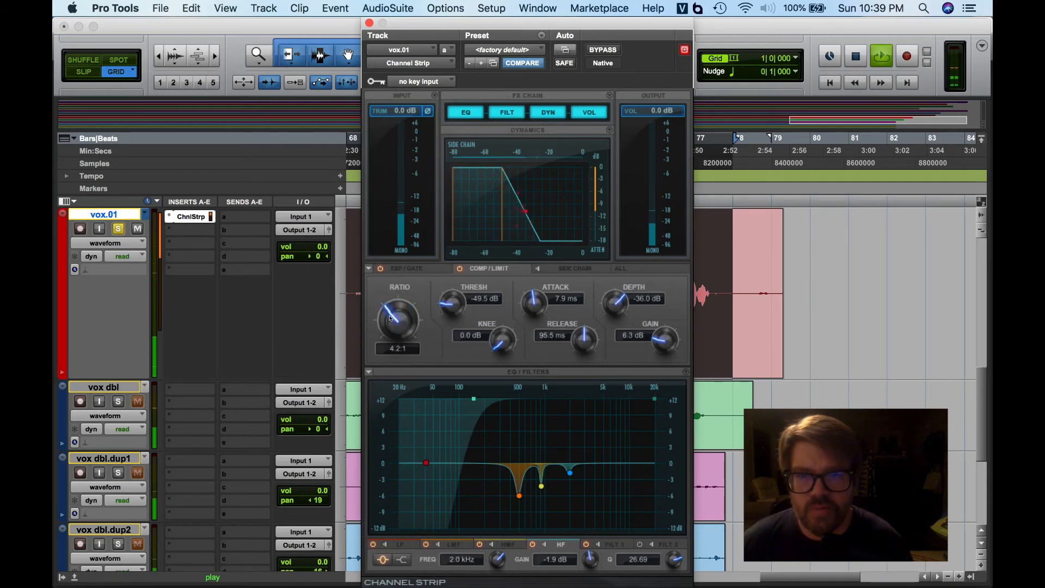
left_click_drag(398, 355, 399, 375)
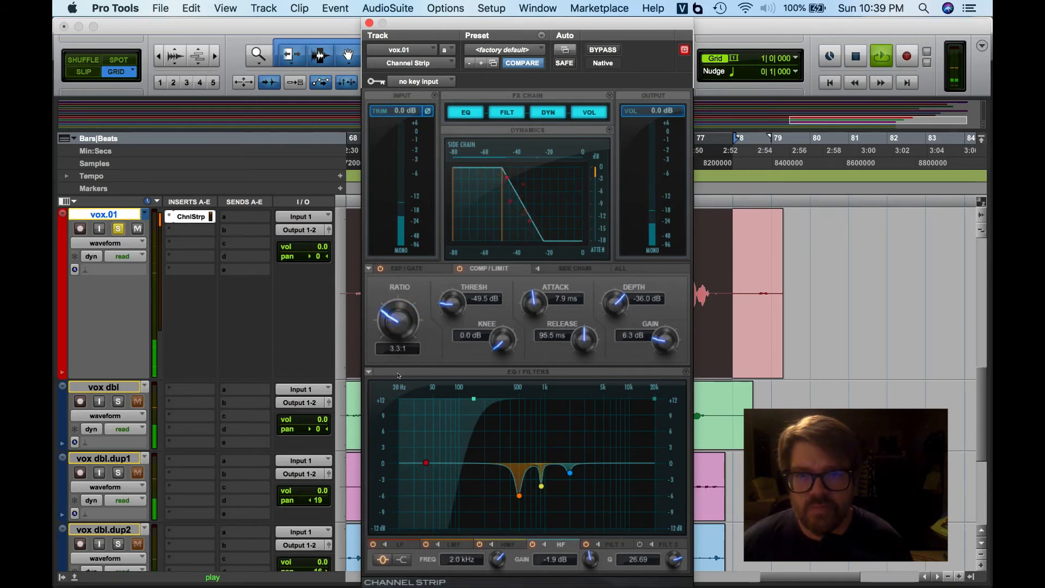
left_click_drag(392, 320, 390, 331)
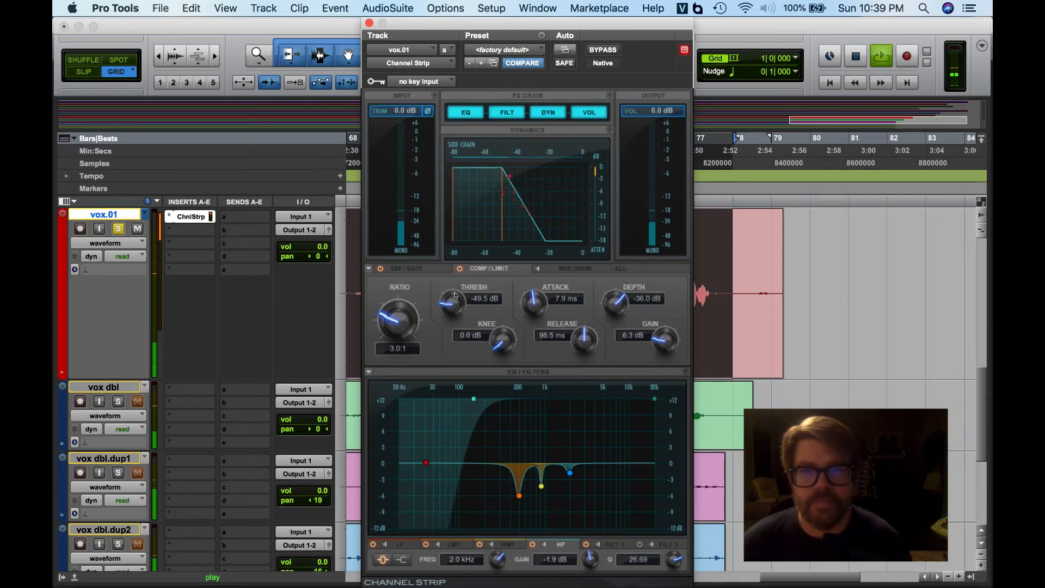
left_click_drag(455, 301, 458, 276)
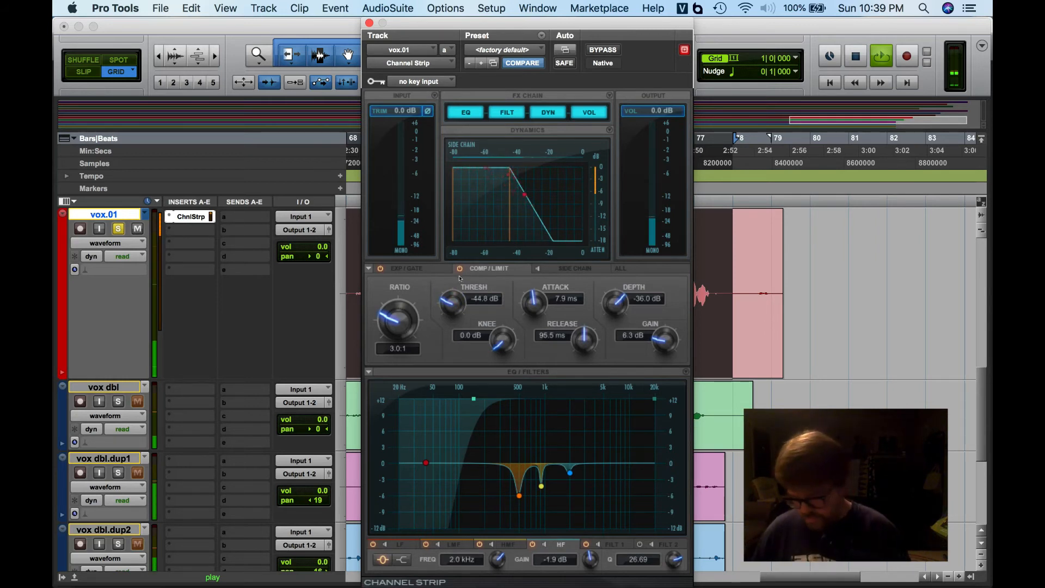
- Restart playback and raise the compressor's makeup gain to 9.0 dB
key("space")
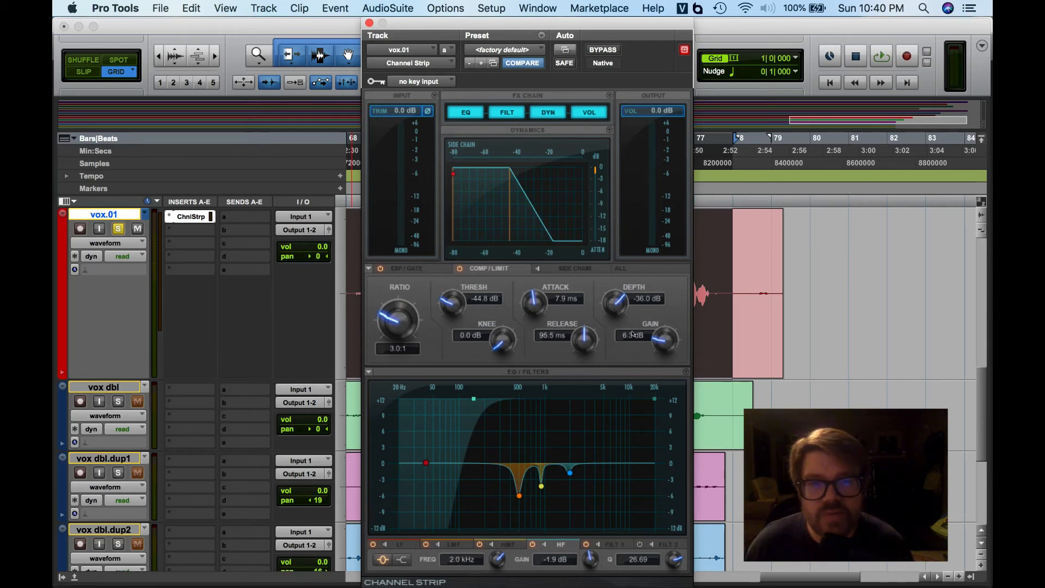
key("space")
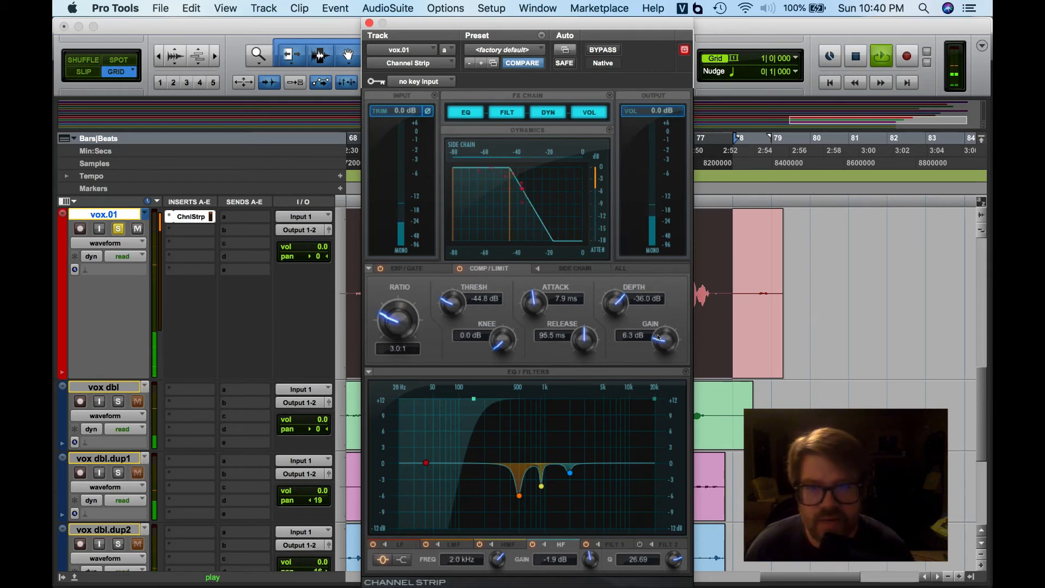
left_click_drag(651, 337, 655, 310)
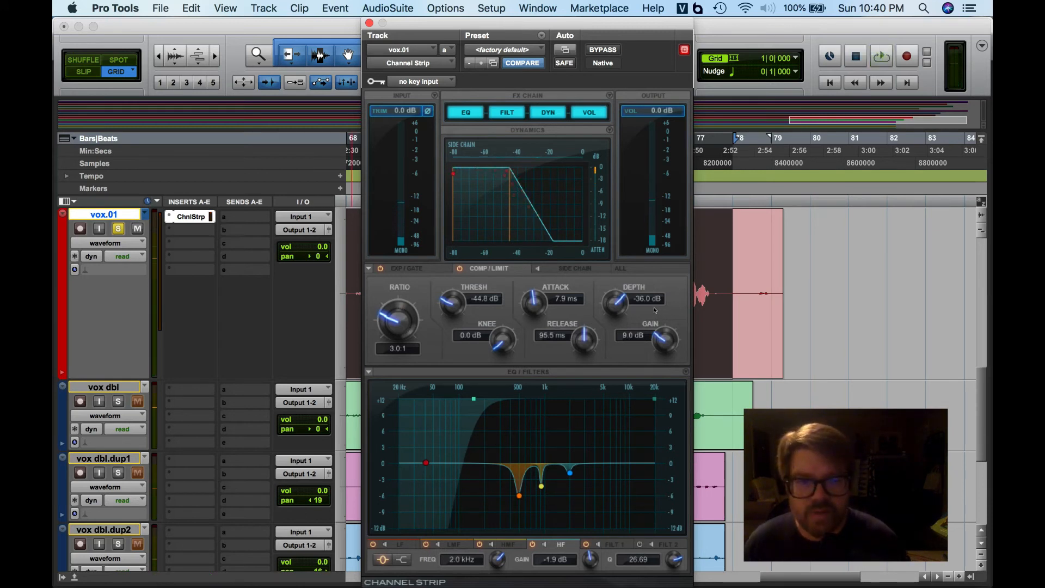
- Toggle the Channel Strip bypass on and off during playback to compare processed and dry sound, then stop playback
left_click(596, 48)
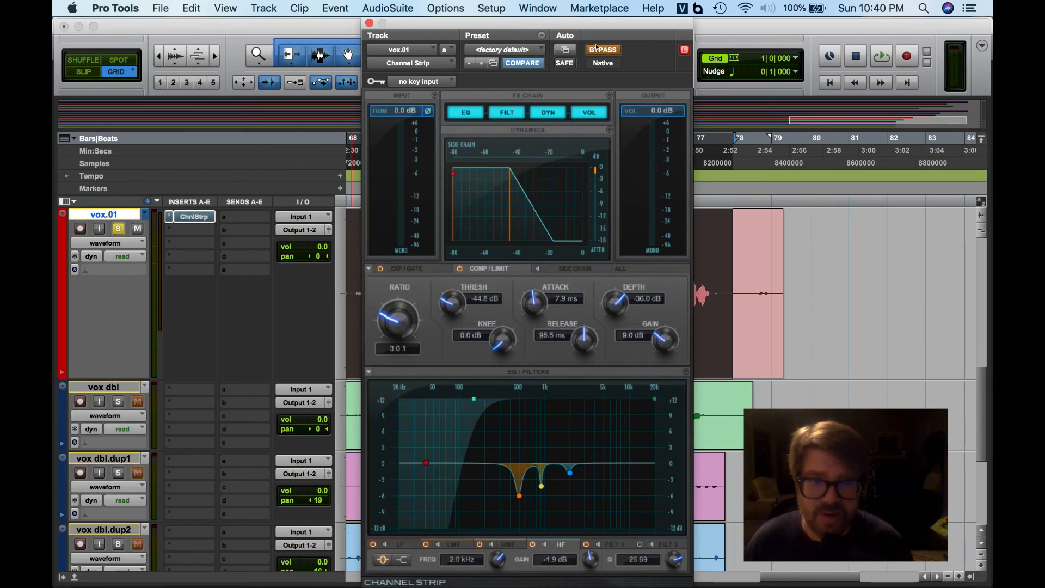
key("space")
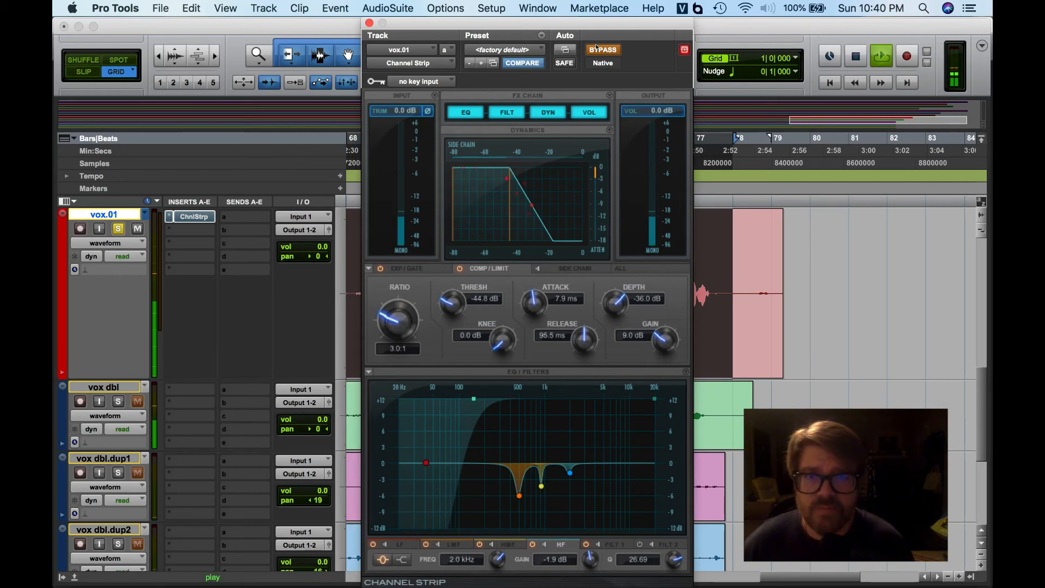
left_click(596, 48)
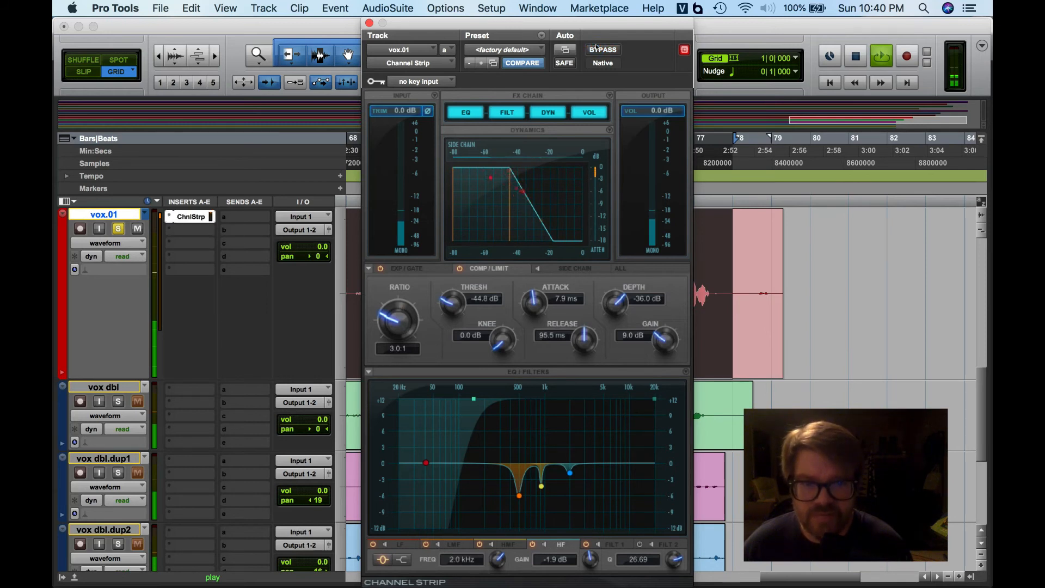
left_click(597, 48)
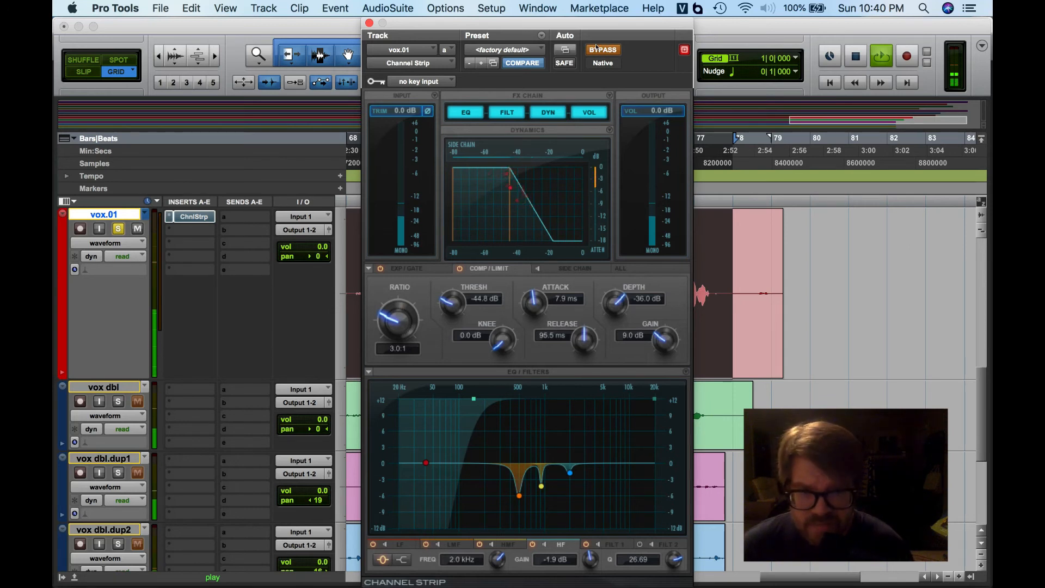
left_click(596, 48)
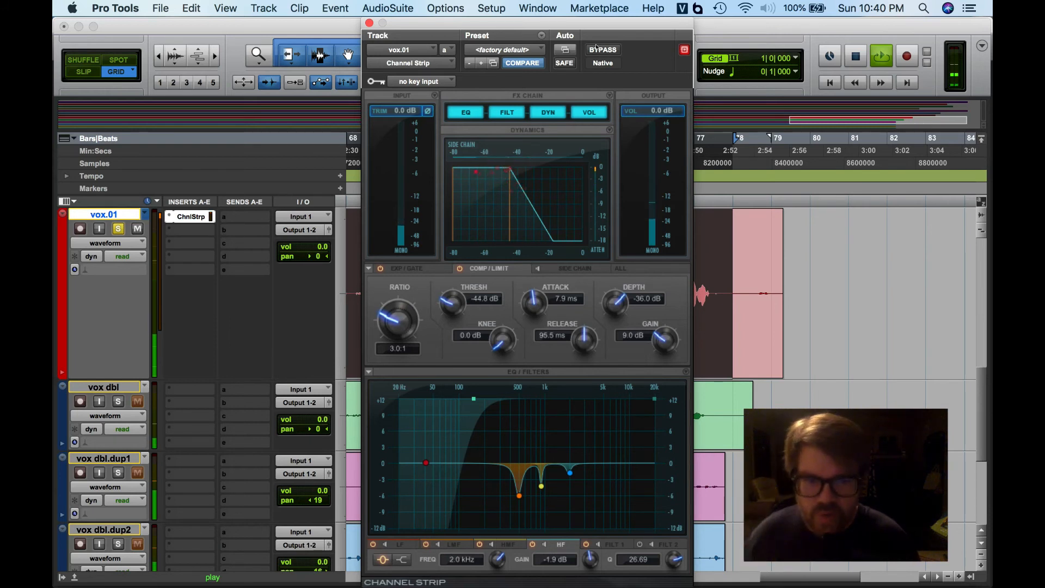
left_click(596, 48)
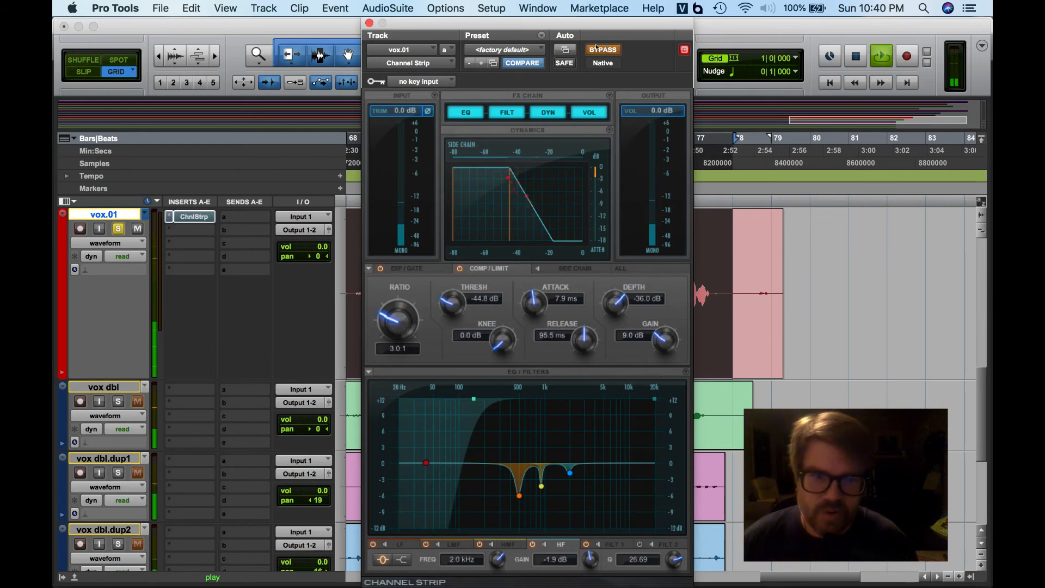
left_click(596, 48)
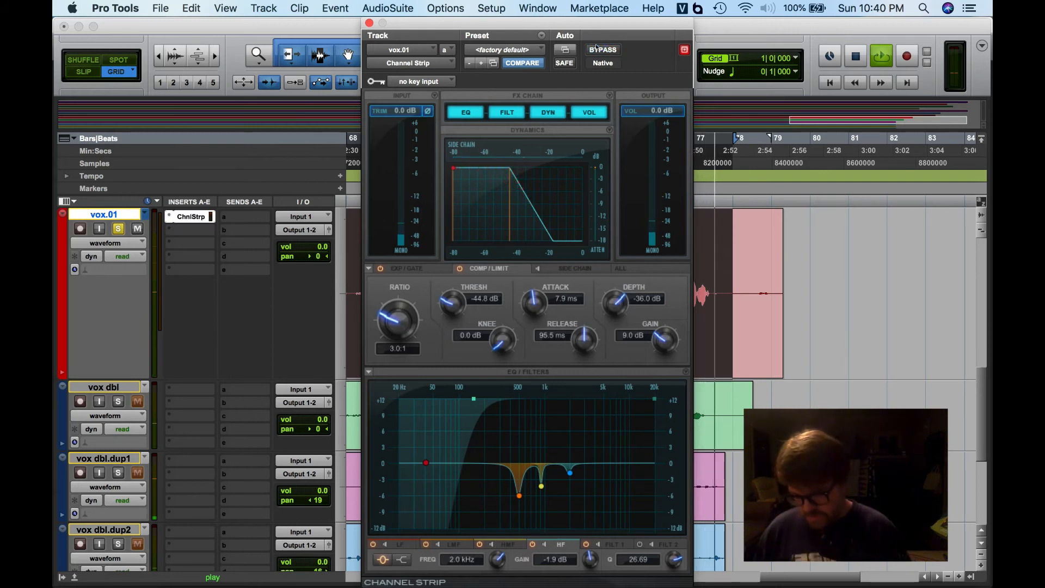
key("space")
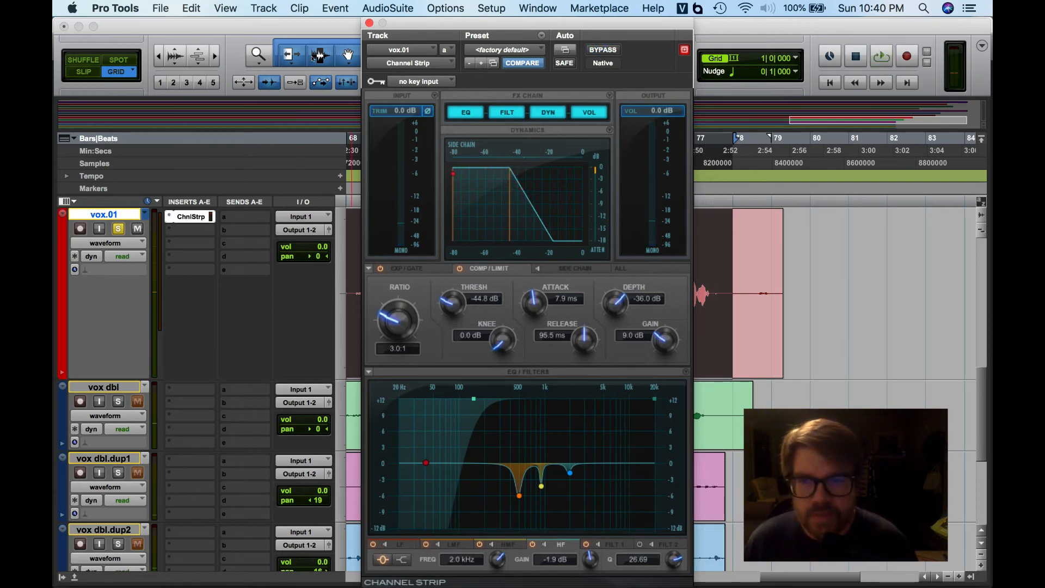
- Unsolo the vox.01 track, restart playback, and raise its volume fader to +10.8 dB
left_click(117, 229)
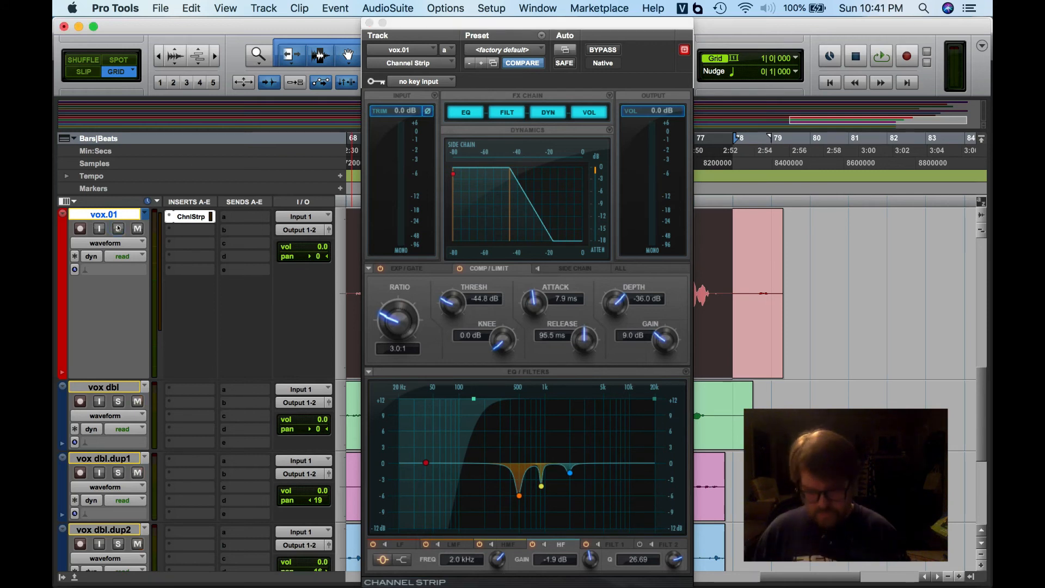
key("space")
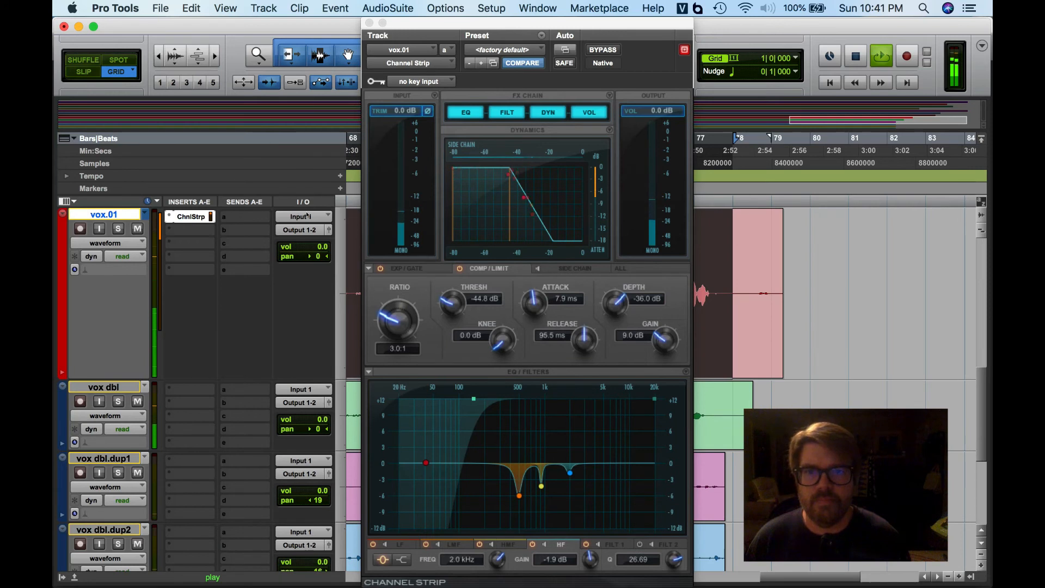
left_click_drag(317, 244, 319, 231)
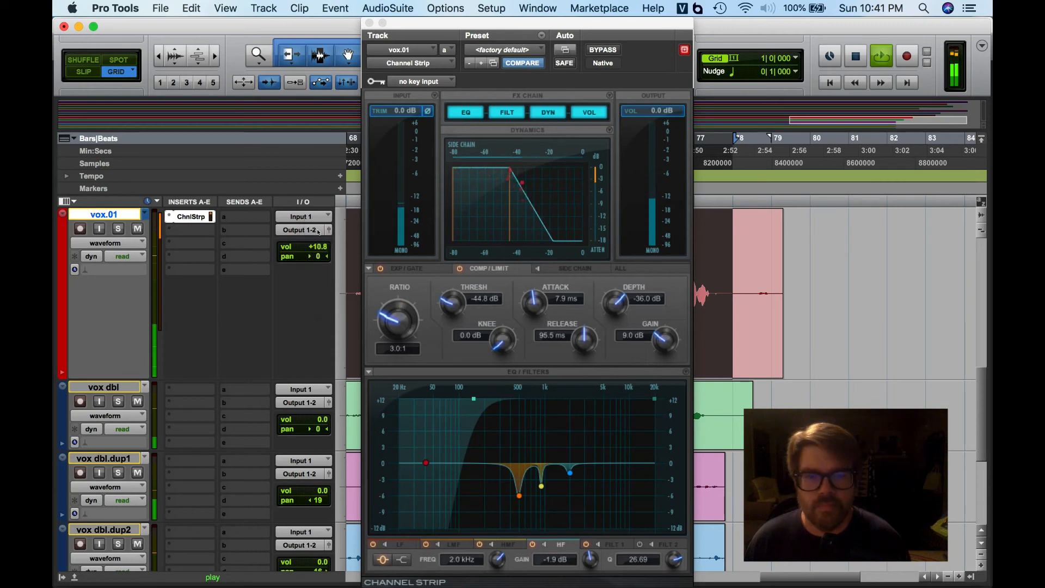
- Toggle the Channel Strip bypass twice more during playback to compare the processed vocal with the dry sound
left_click(600, 49)
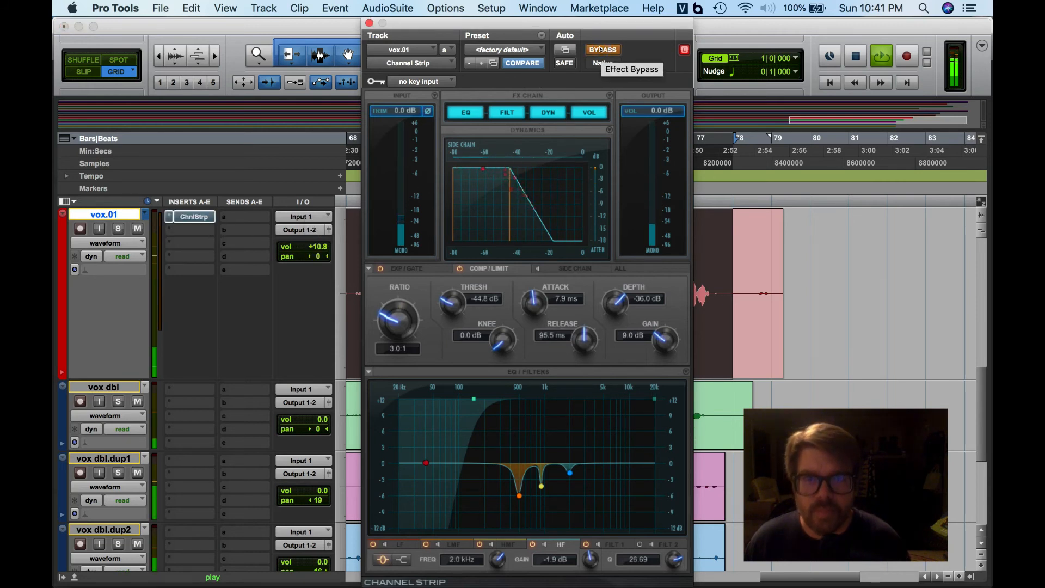
left_click(601, 49)
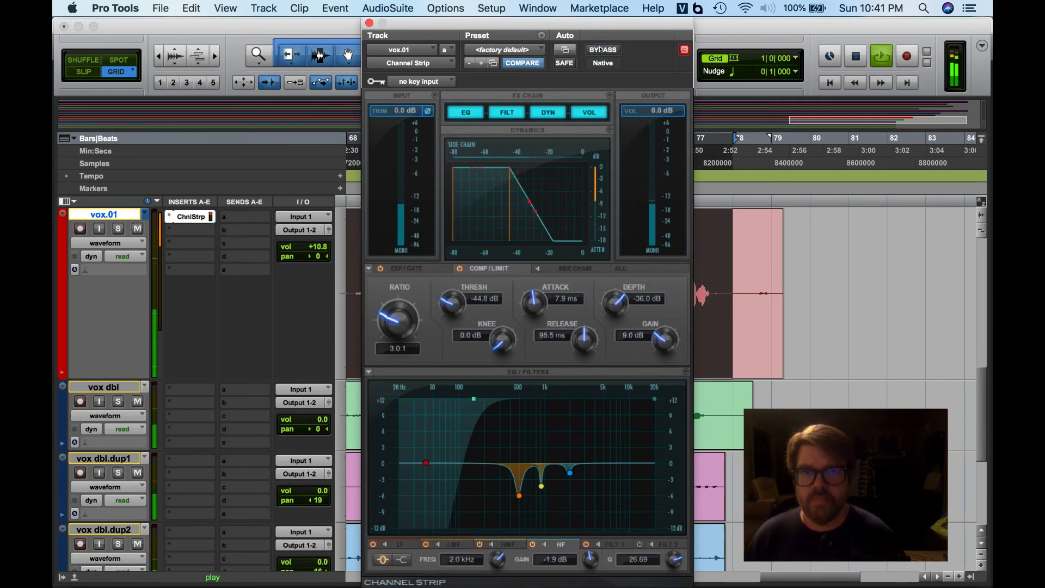
left_click(601, 49)
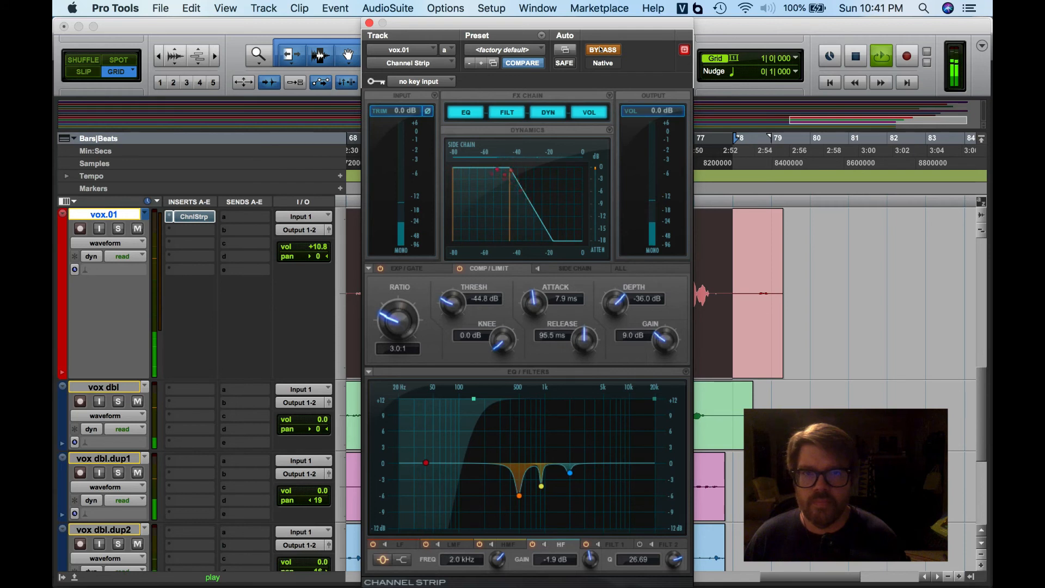
left_click(601, 49)
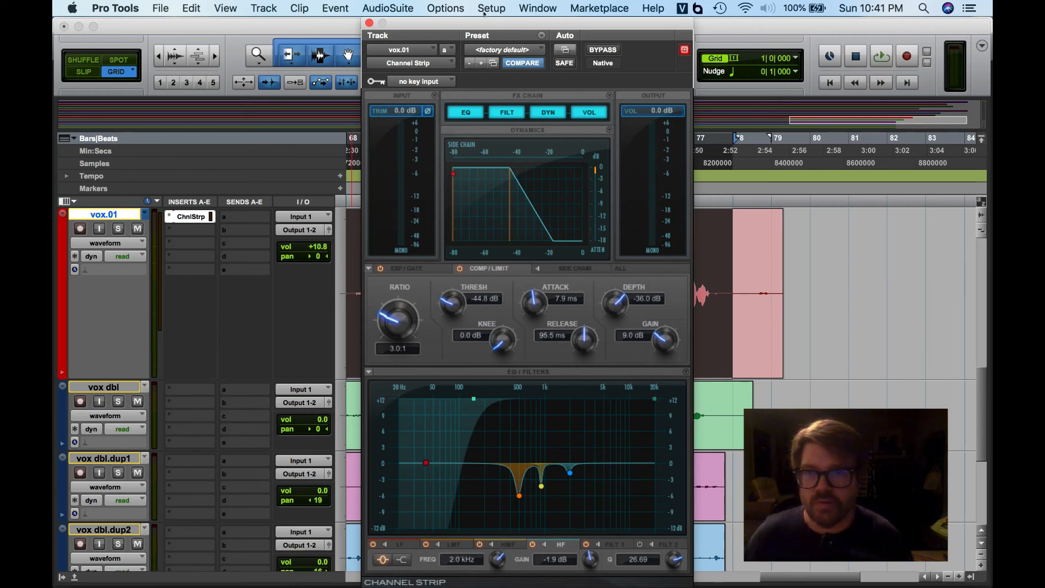
- Lower vox.01's volume to +9.0 dB and copy its Channel Strip insert to vox dbl and every duplicate vocal track
left_click_drag(319, 248, 320, 249)
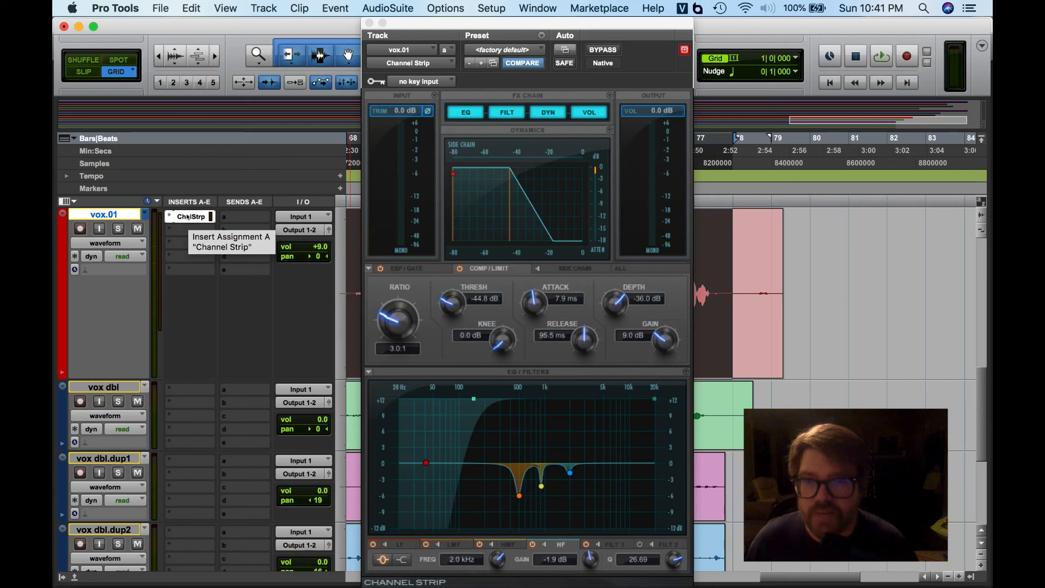
left_click_drag(188, 217, 188, 460)
scroll(191, 462, "down", 4)
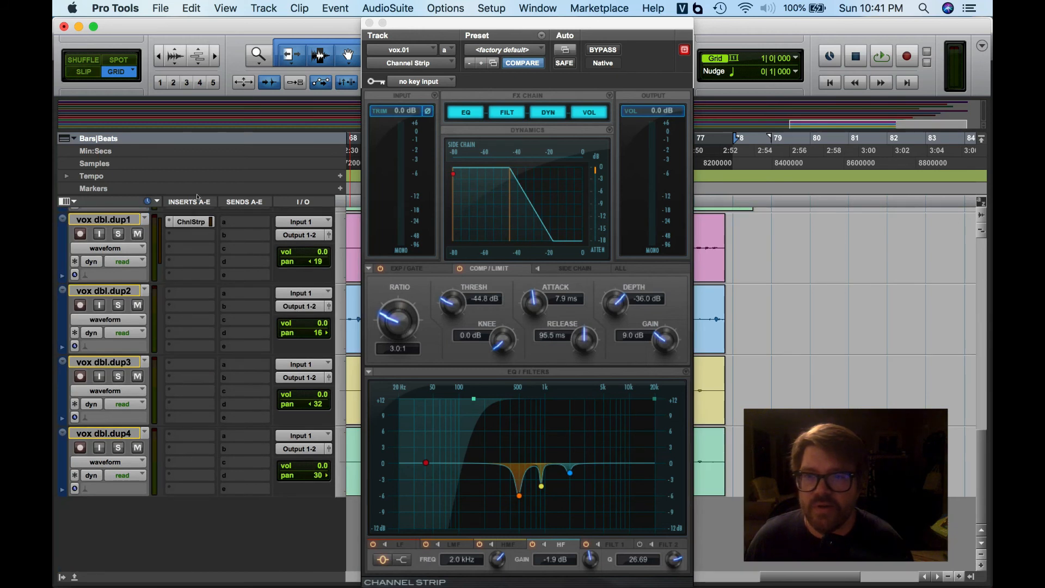
left_click_drag(190, 219, 190, 429)
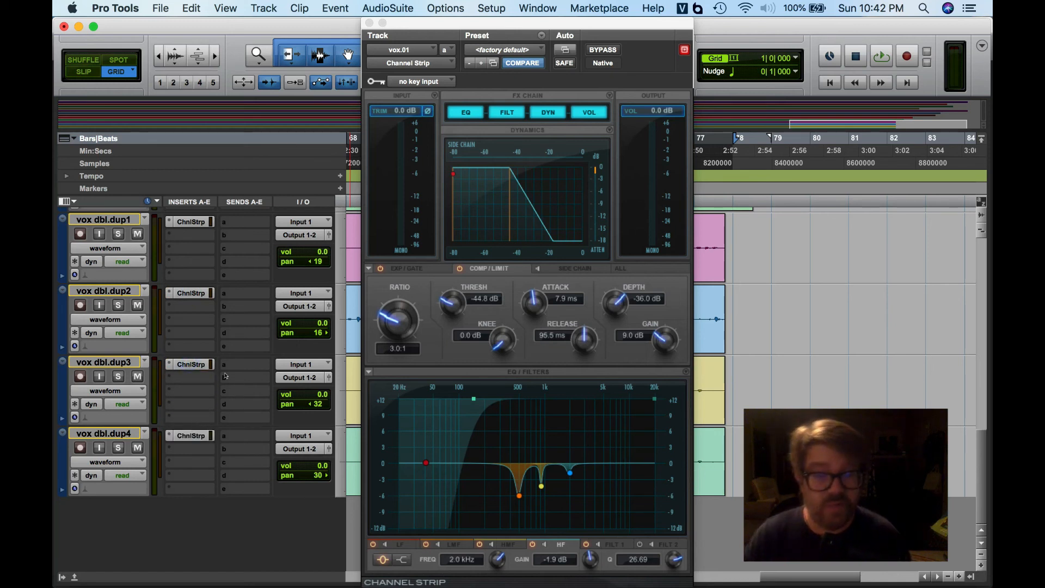
scroll(226, 376, "up", 5)
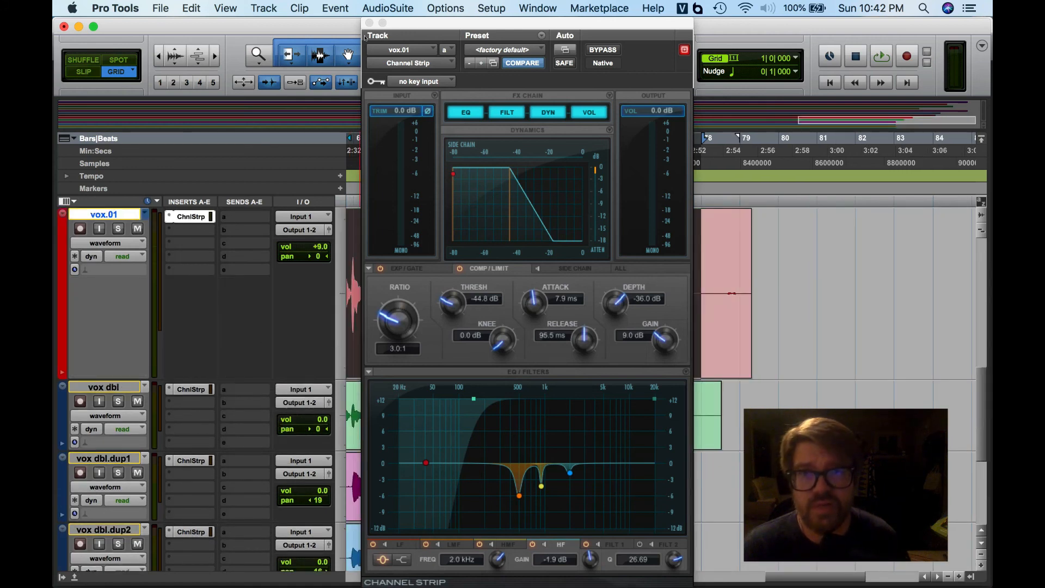
- Bypass and re-enable the Channel Strip inserts on all vocal tracks during playback to compare, then stop playback
left_click_drag(413, 23, 735, 25)
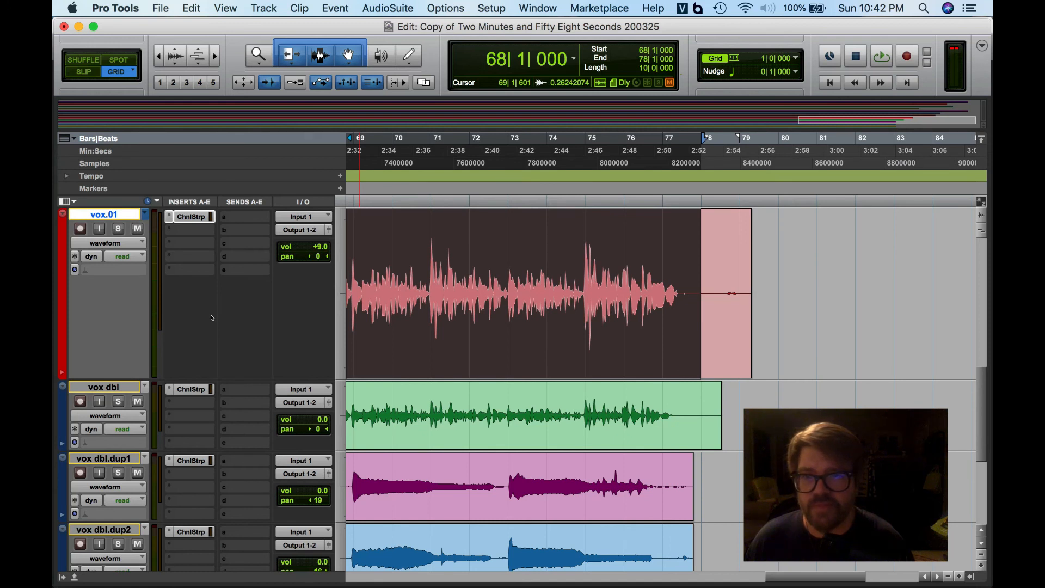
key("space")
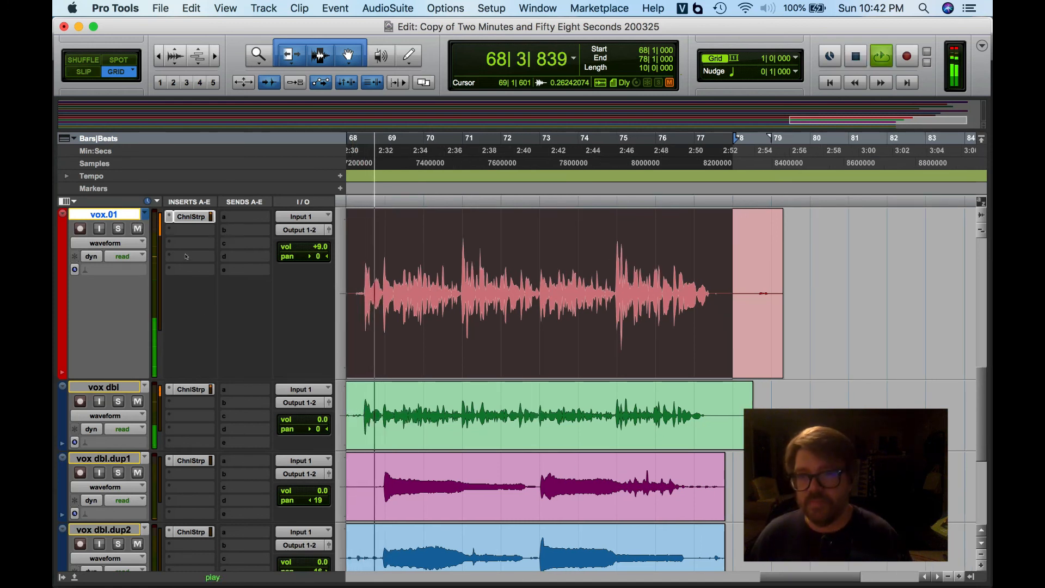
left_click(187, 216, "alt+super")
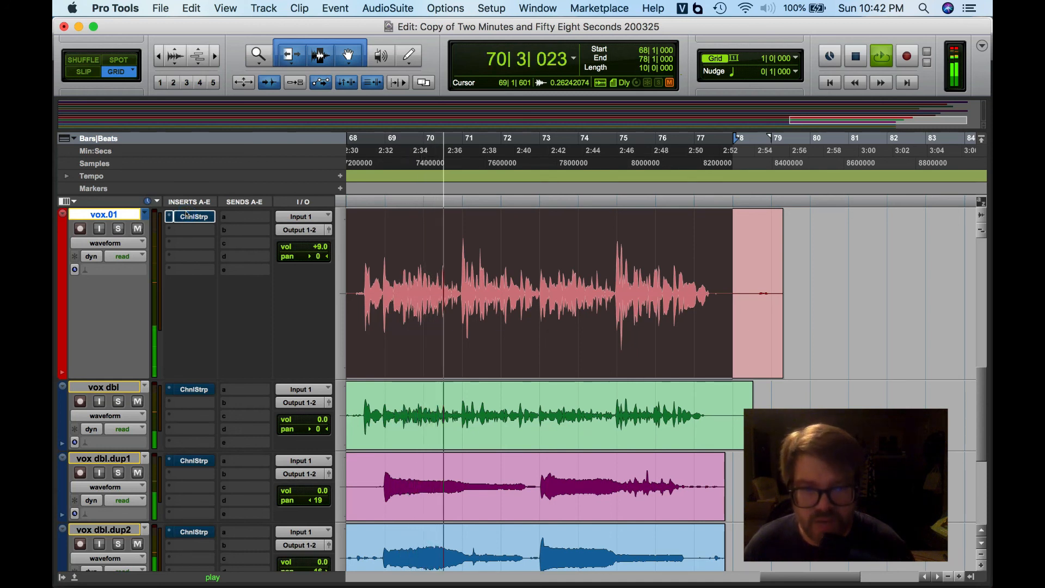
left_click(187, 216, "alt+super")
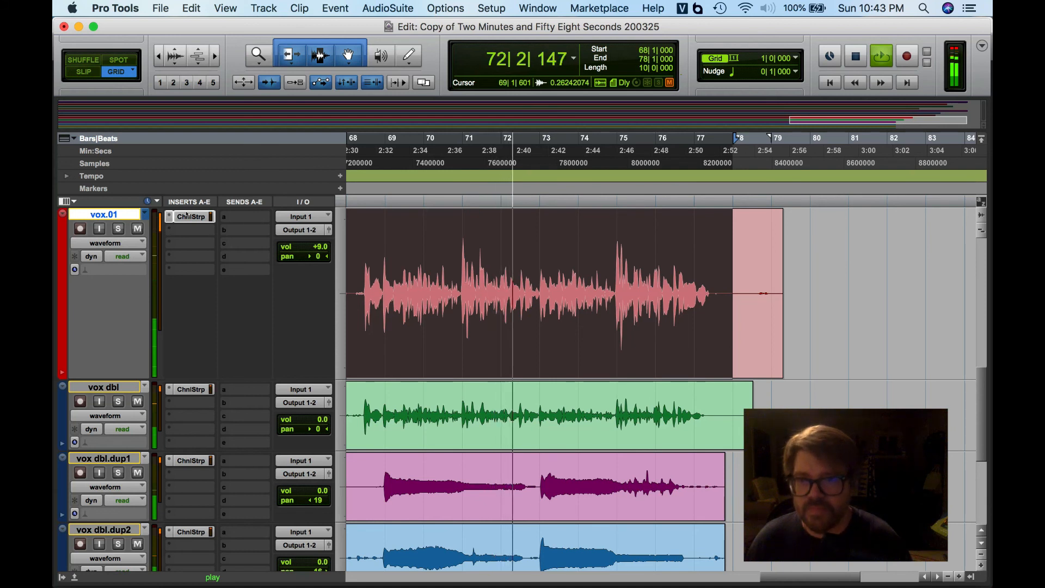
left_click(186, 217, "alt+super")
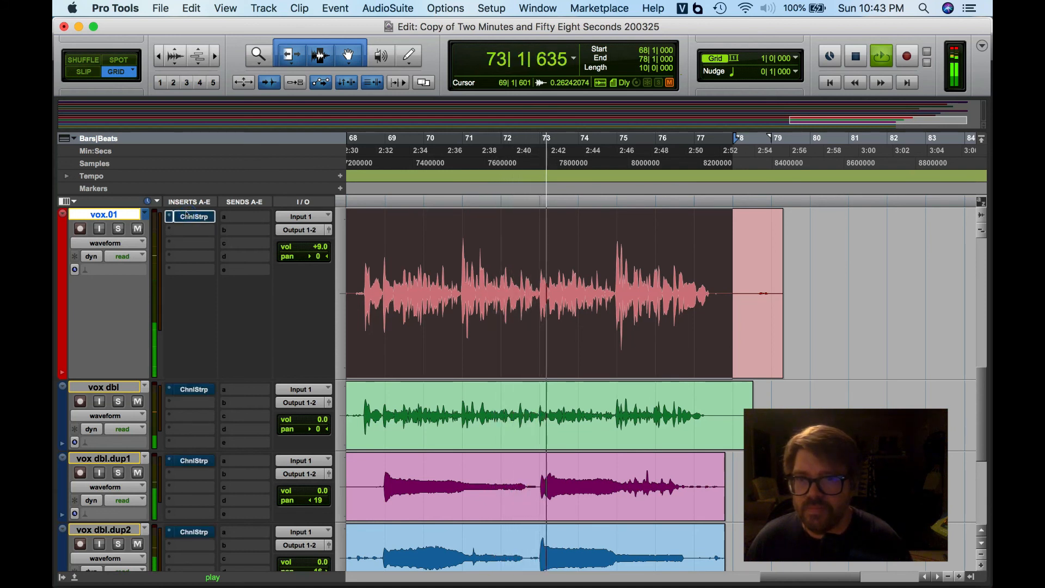
left_click(186, 216, "alt+super")
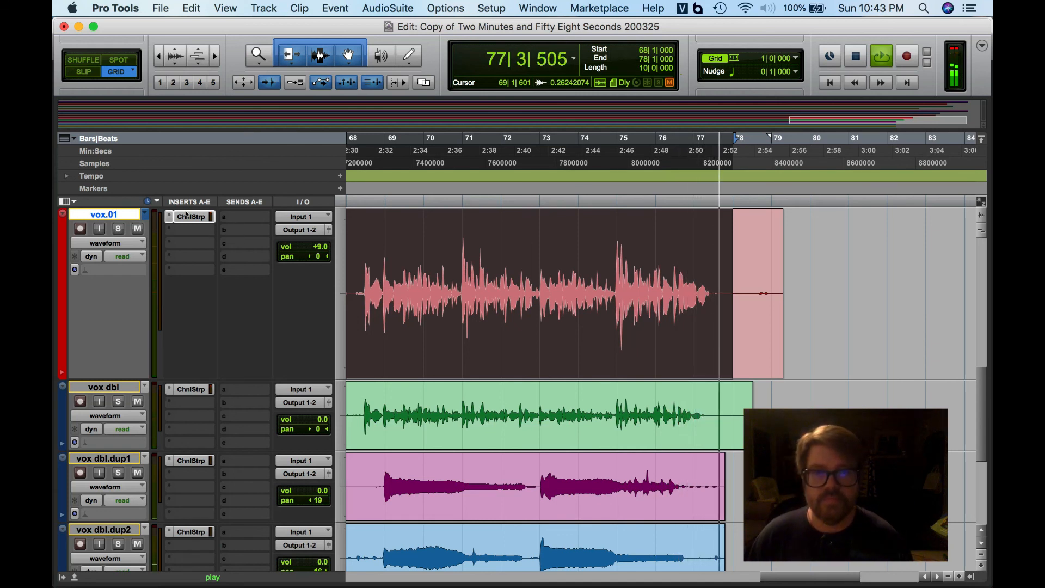
key("space")
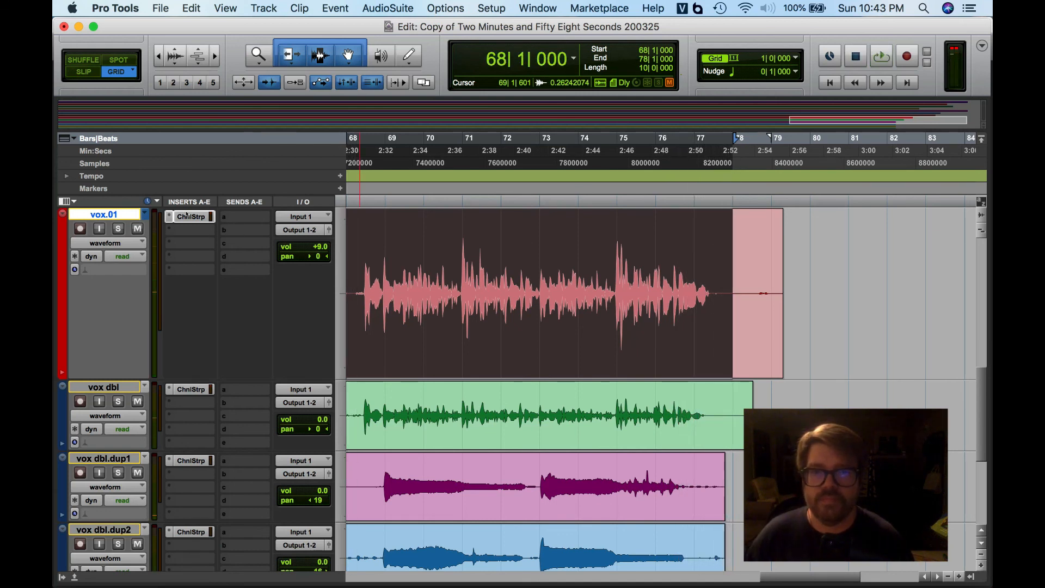
- Reopen the Channel Strip plug-in window on the vox.01 track
left_click(191, 216)
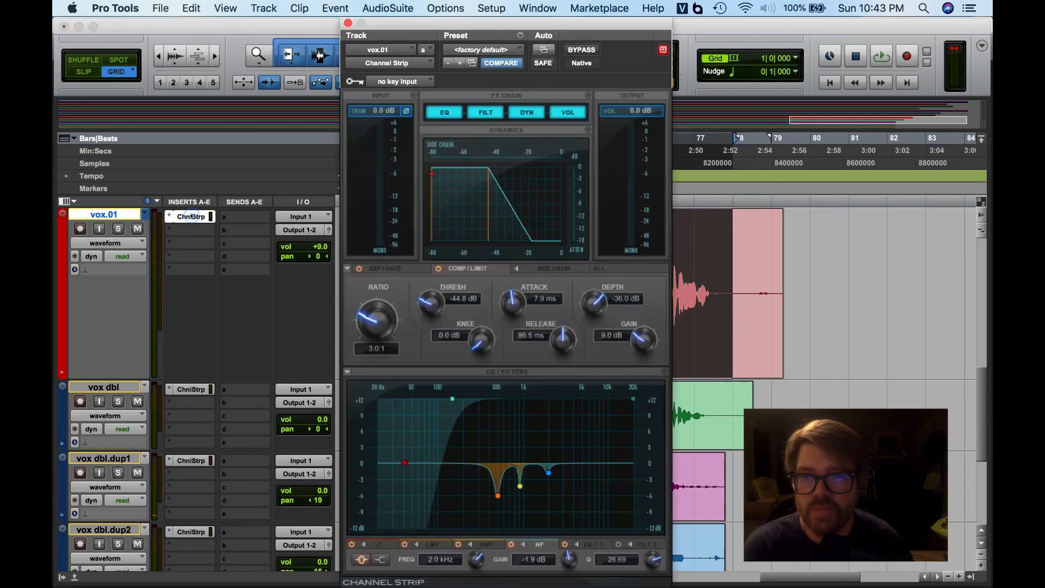